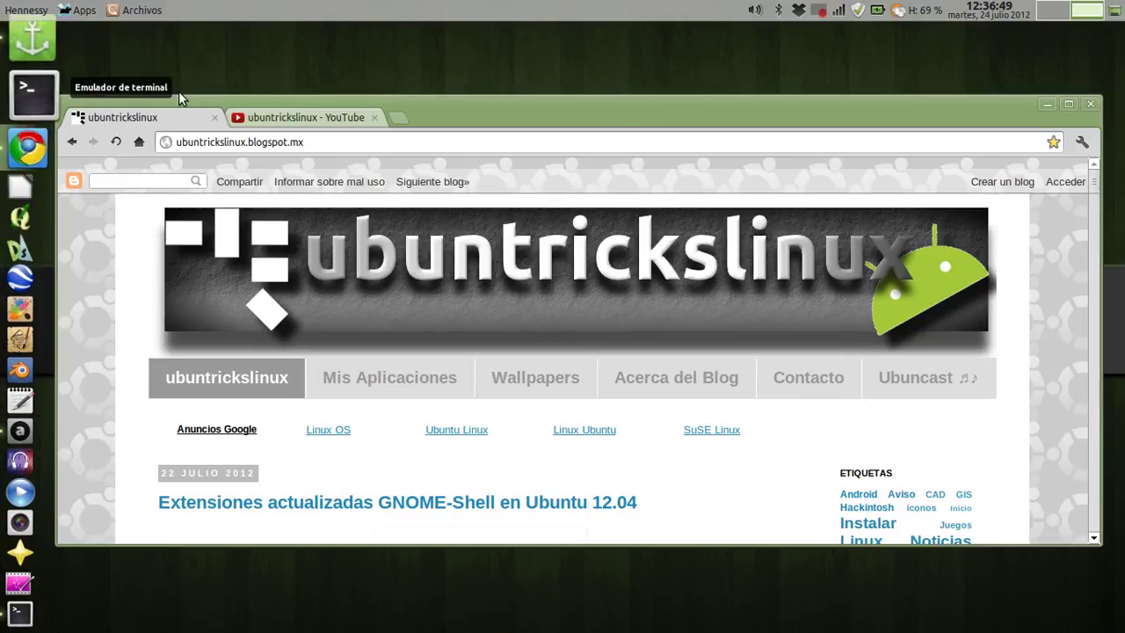
Open the Docky settings from the dock's anchor icon, both directly and through its context options, and close them each time.
click(35, 60)
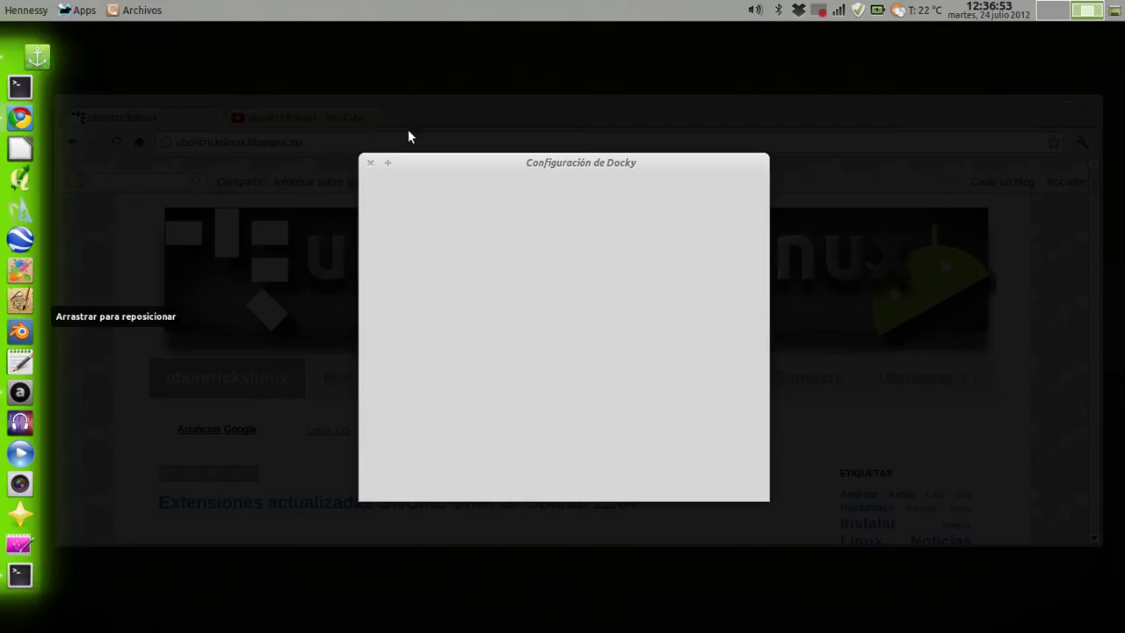
click(725, 481)
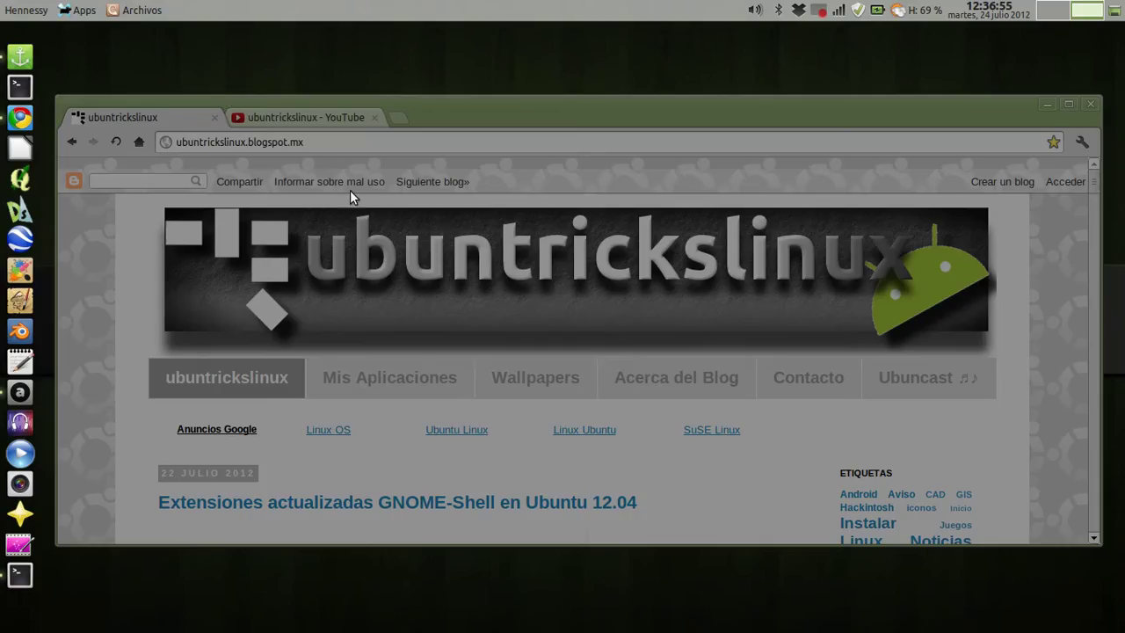
right_click(28, 56)
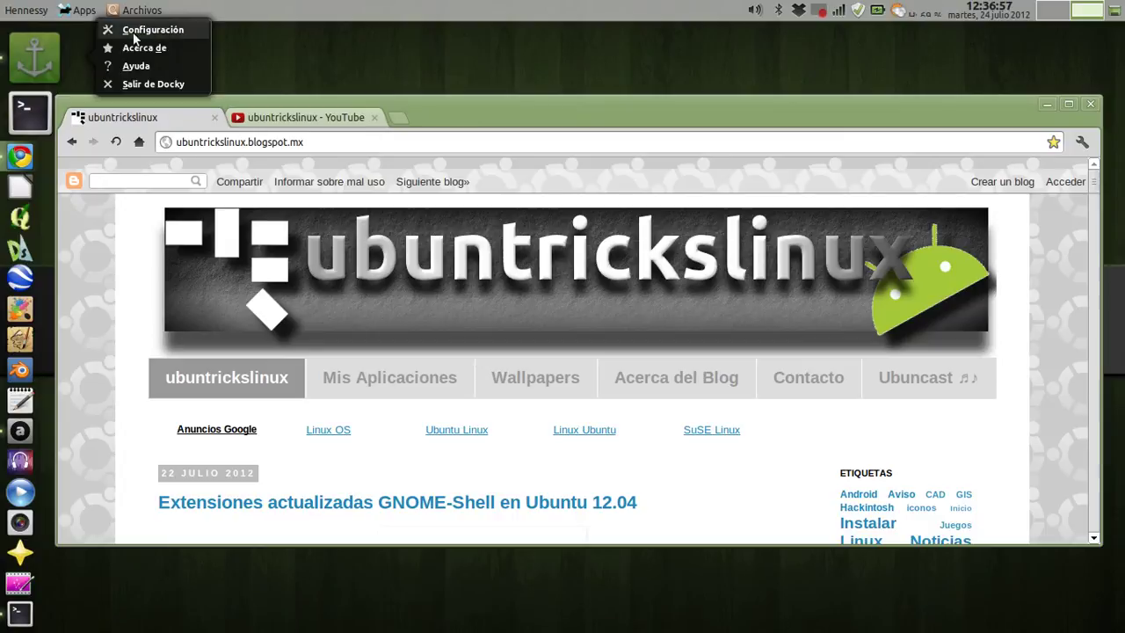
click(151, 31)
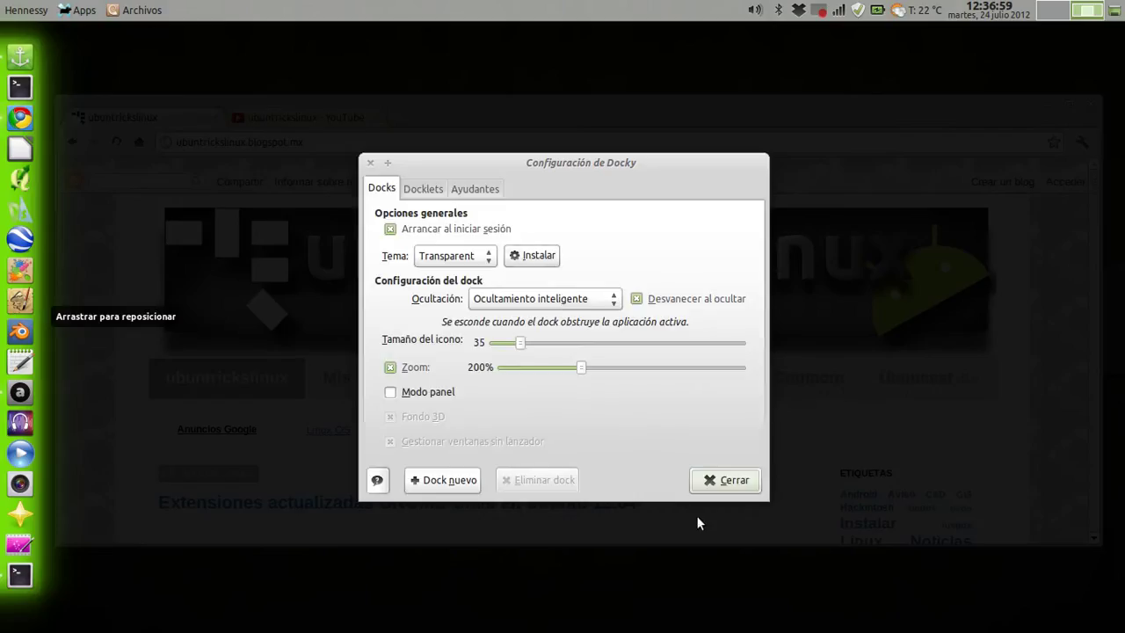
click(719, 478)
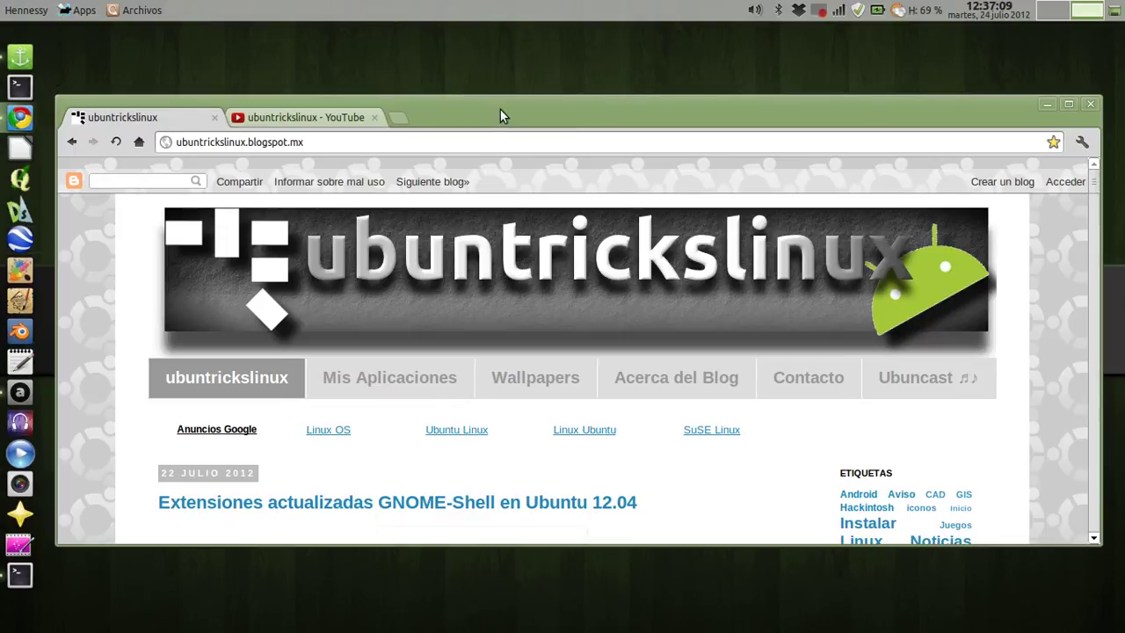
Switch to the empty workspace and reposition the docky.png file on the desktop.
key(ctrl+alt+Left)
drag(498, 134, 322, 419)
drag(572, 192, 357, 460)
drag(736, 166, 609, 221)
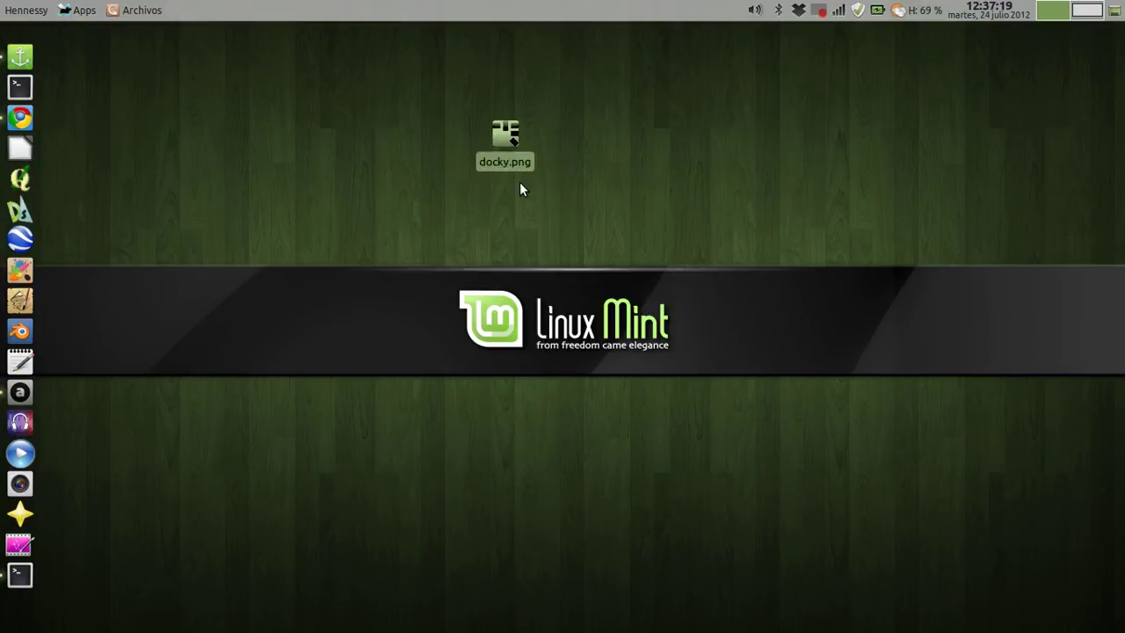
drag(516, 165, 555, 211)
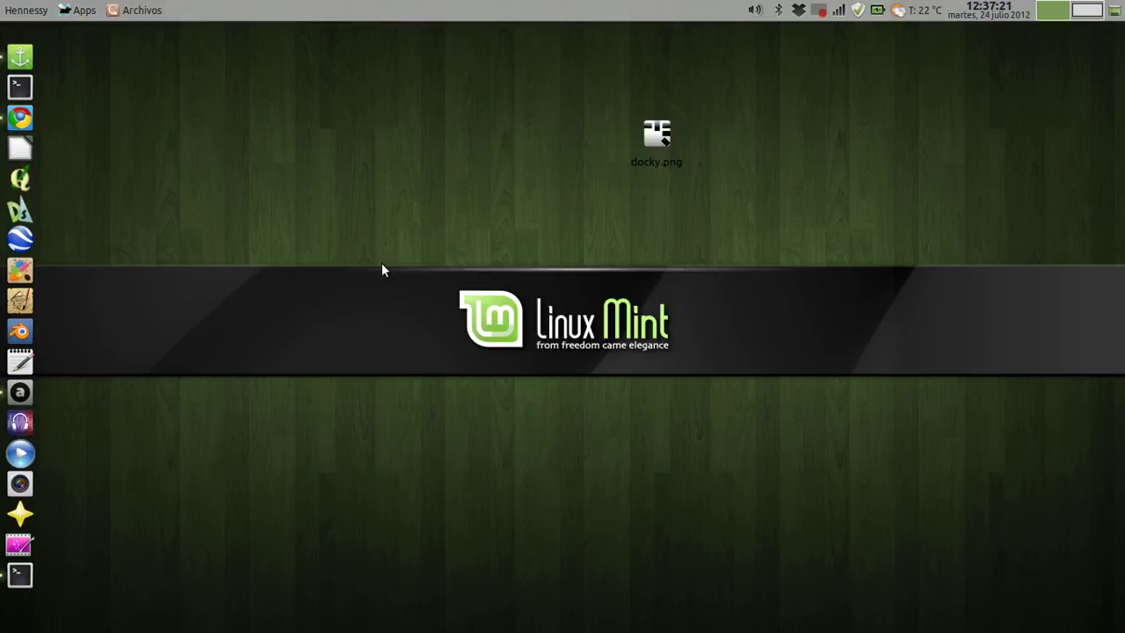
Open the terminal, run "sudo nautilus" and enter the account password to start the file manager as root.
click(20, 575)
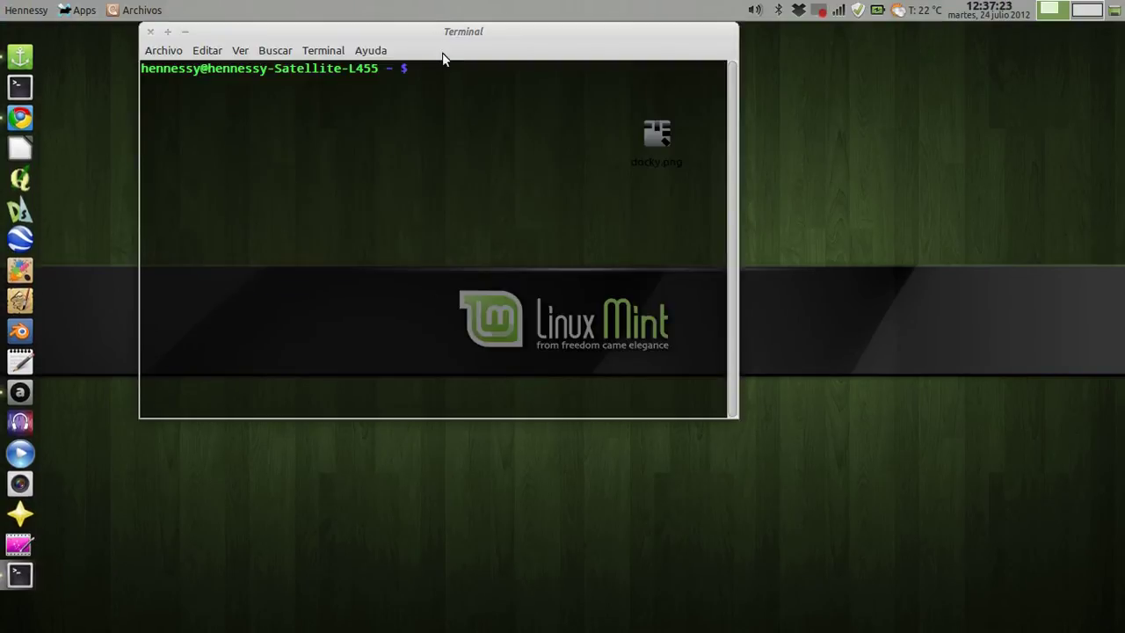
drag(422, 71, 415, 91)
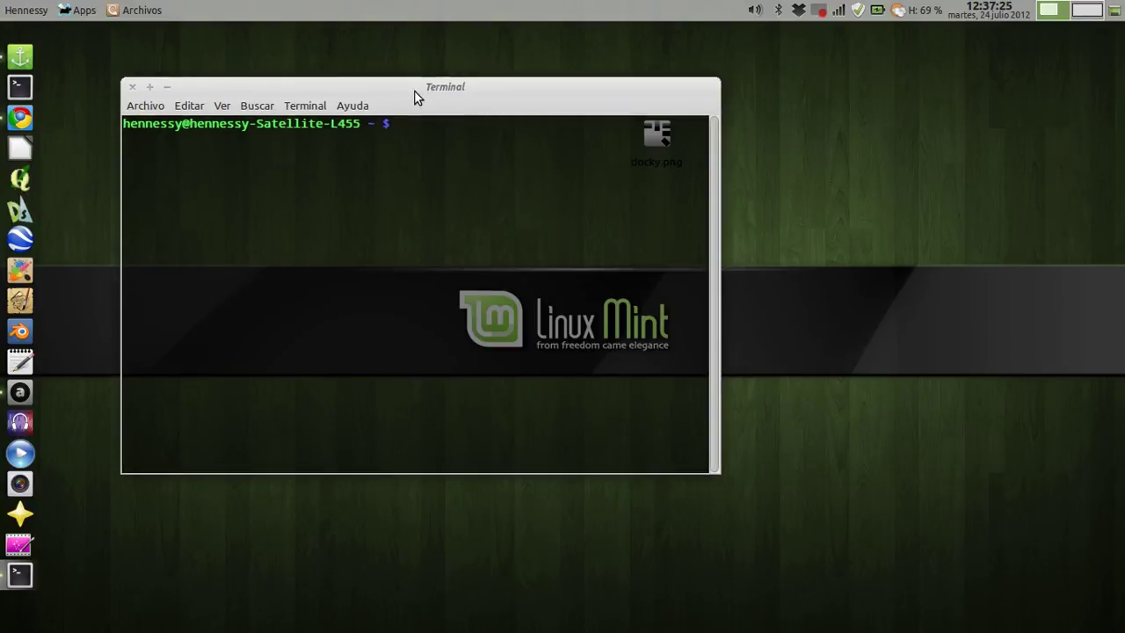
text(sudo nautilus)
key(Return)
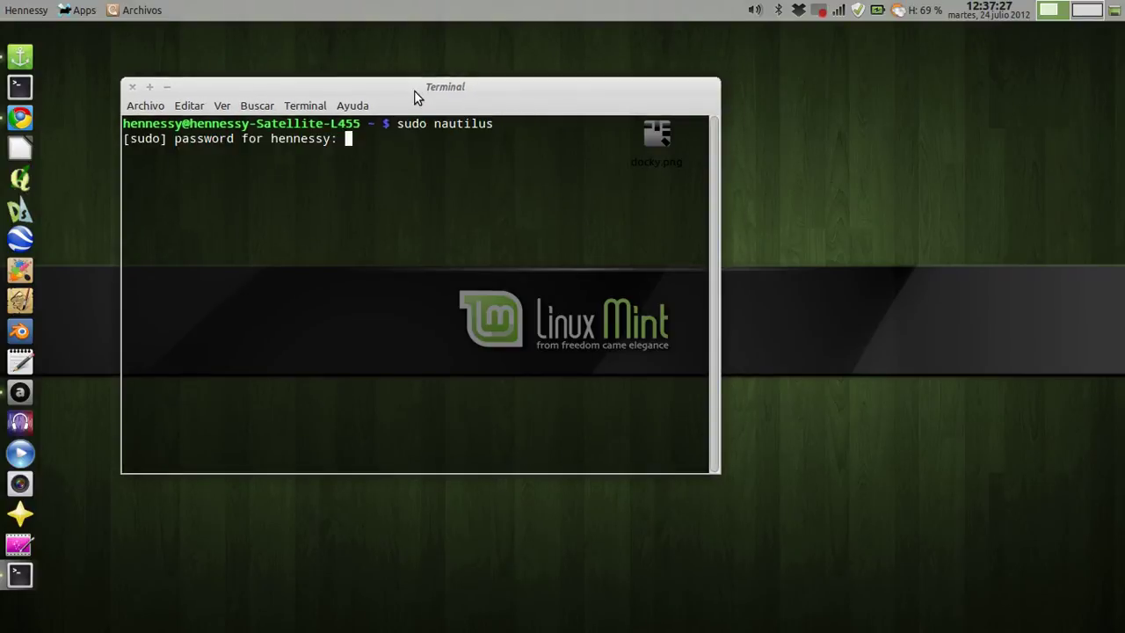
key(Return)
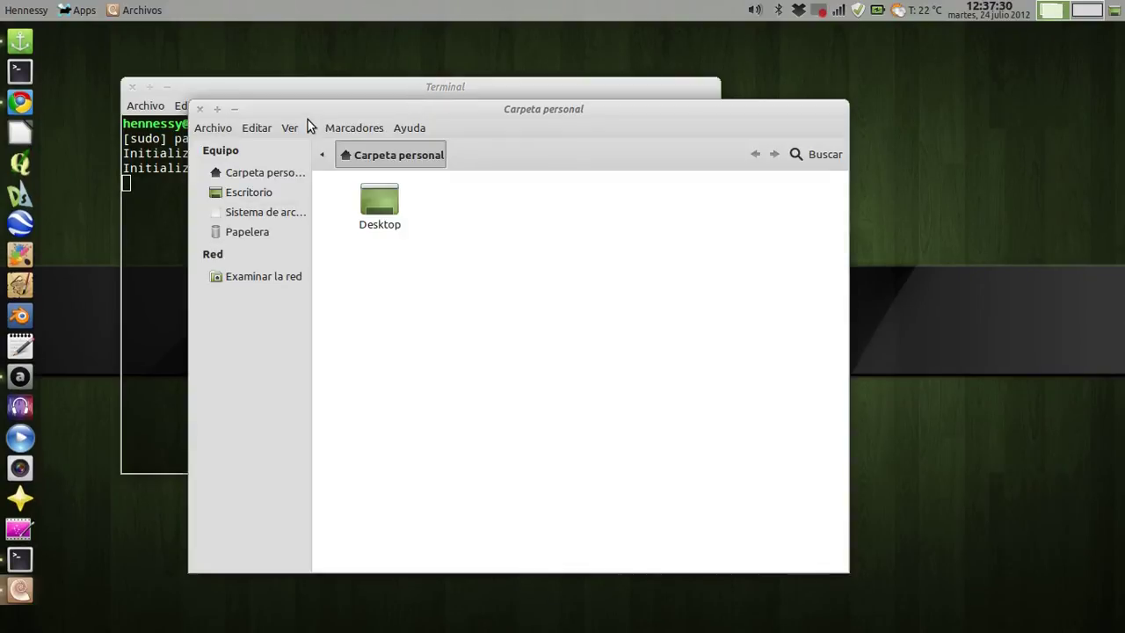
Minimize the terminal and open the usr/share folder of the file system in the root file manager.
click(167, 87)
drag(426, 111, 290, 79)
click(176, 193)
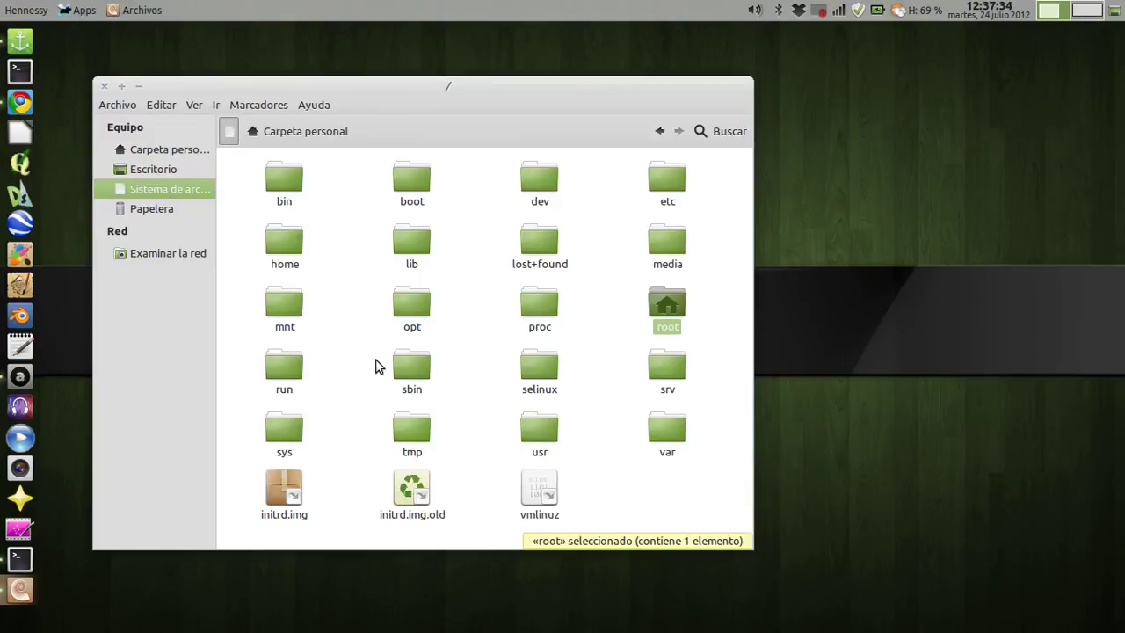
double_click(536, 434)
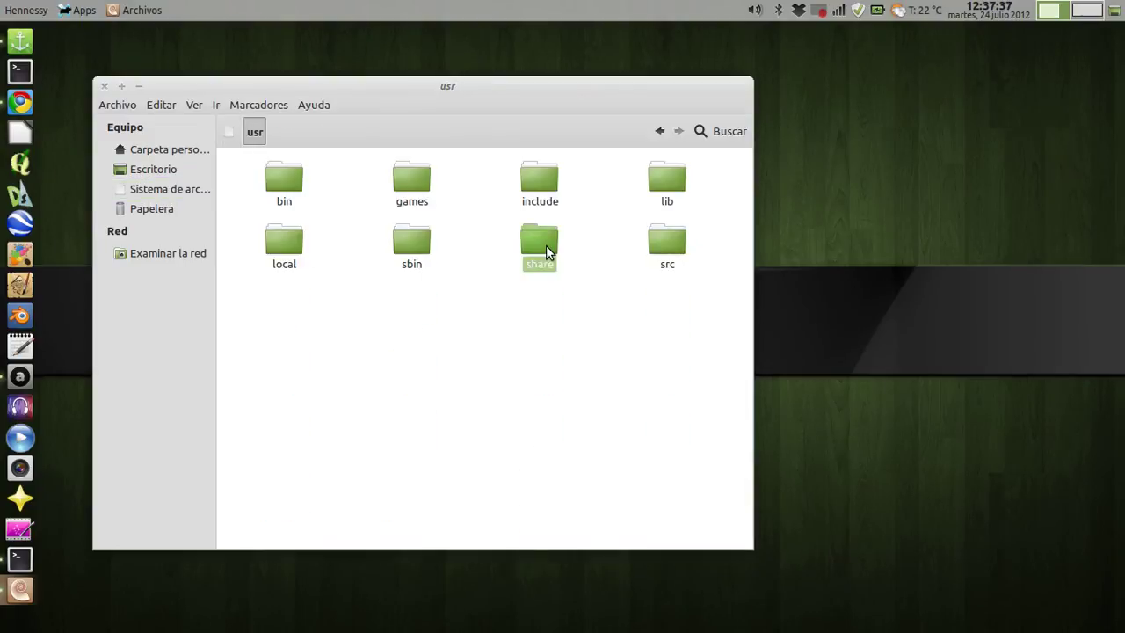
double_click(542, 247)
Open the icons/Mint-X/apps/scalable folder inside the share folder.
scroll(468, 341, down, 2)
scroll(468, 341, down, 20)
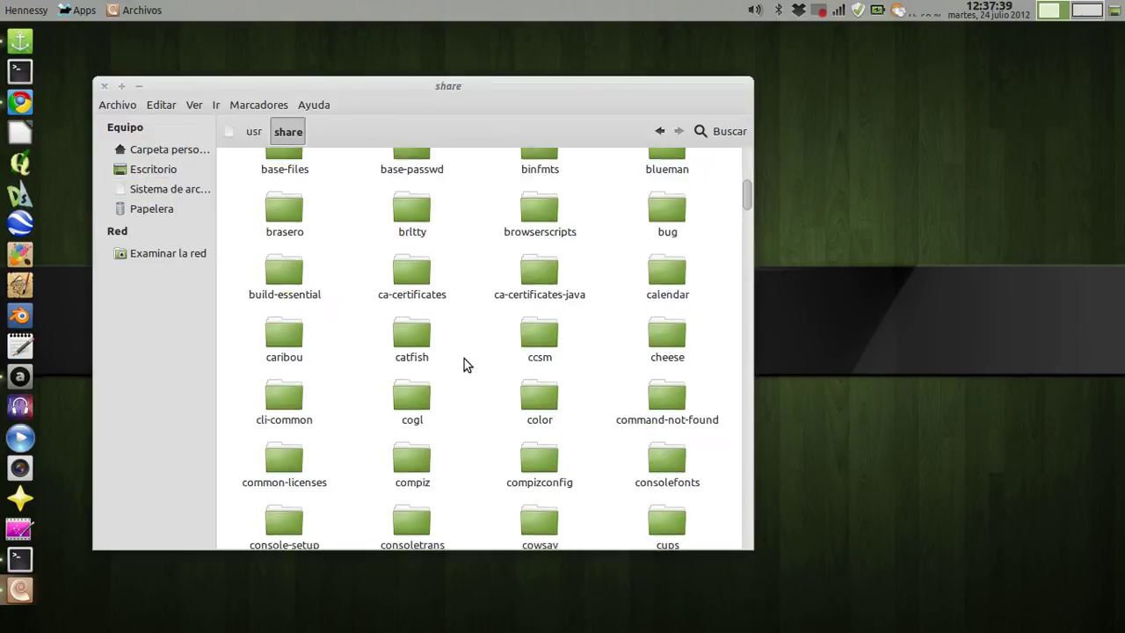
scroll(462, 359, down, 15)
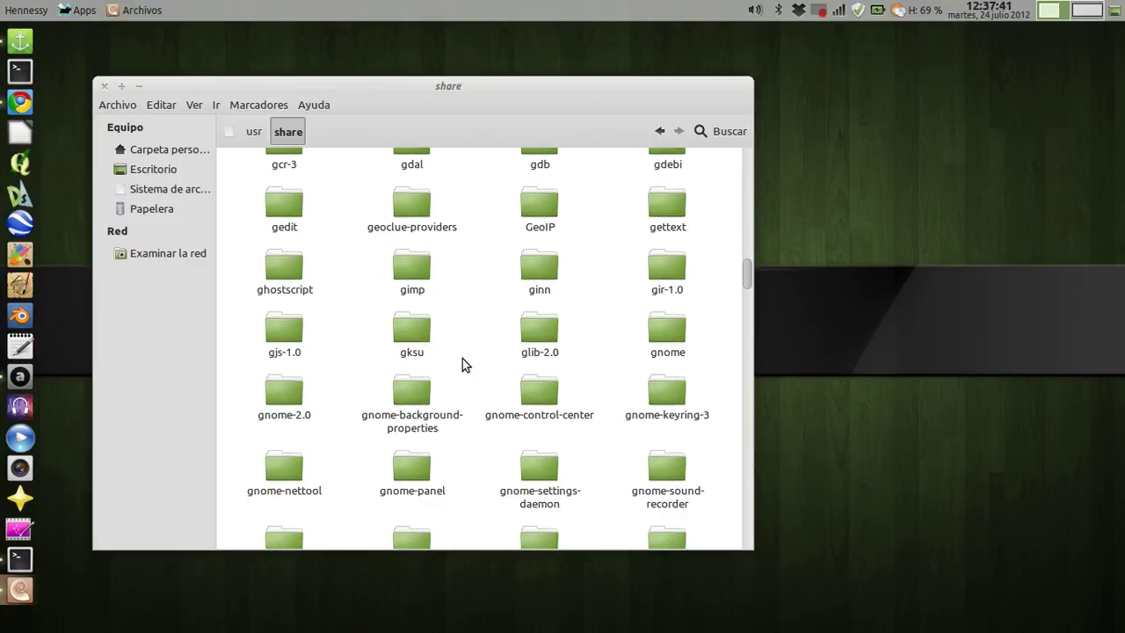
scroll(463, 359, down, 2)
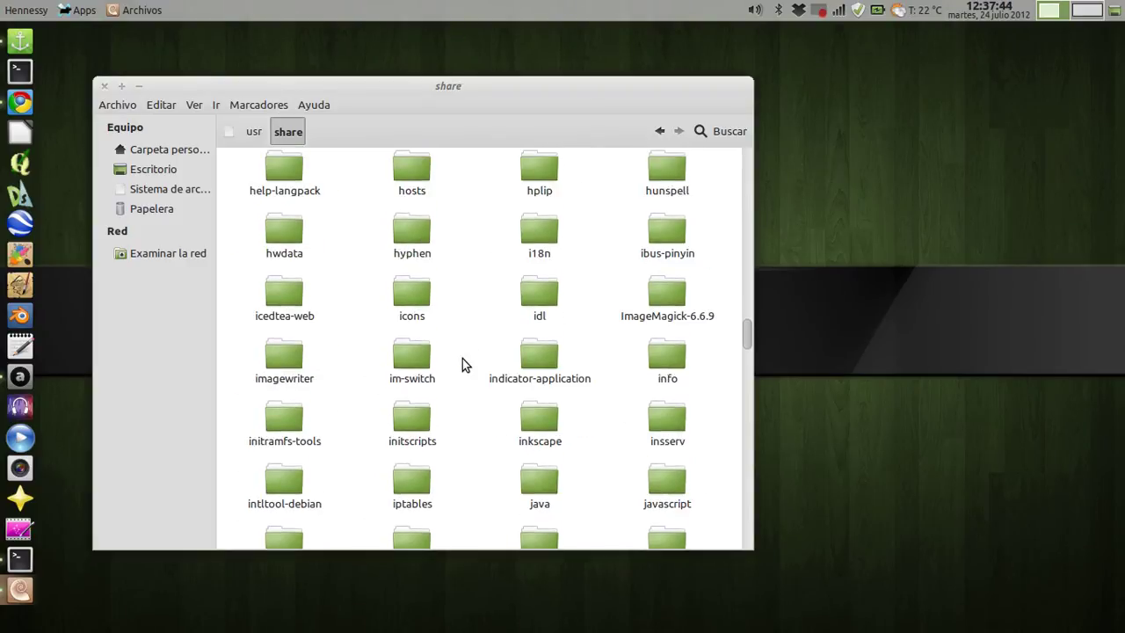
double_click(413, 291)
mouse_move(488, 91)
mouse_down()
mouse_move(357, 302)
mouse_move(473, 132)
mouse_move(494, 94)
mouse_move(484, 92)
mouse_up()
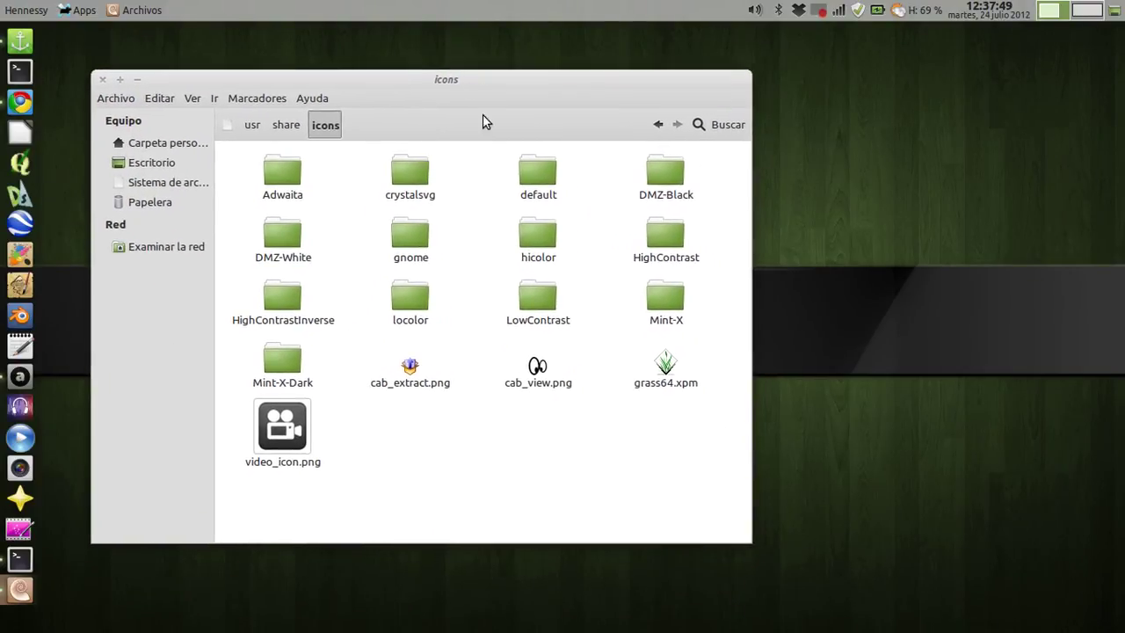
click(669, 304)
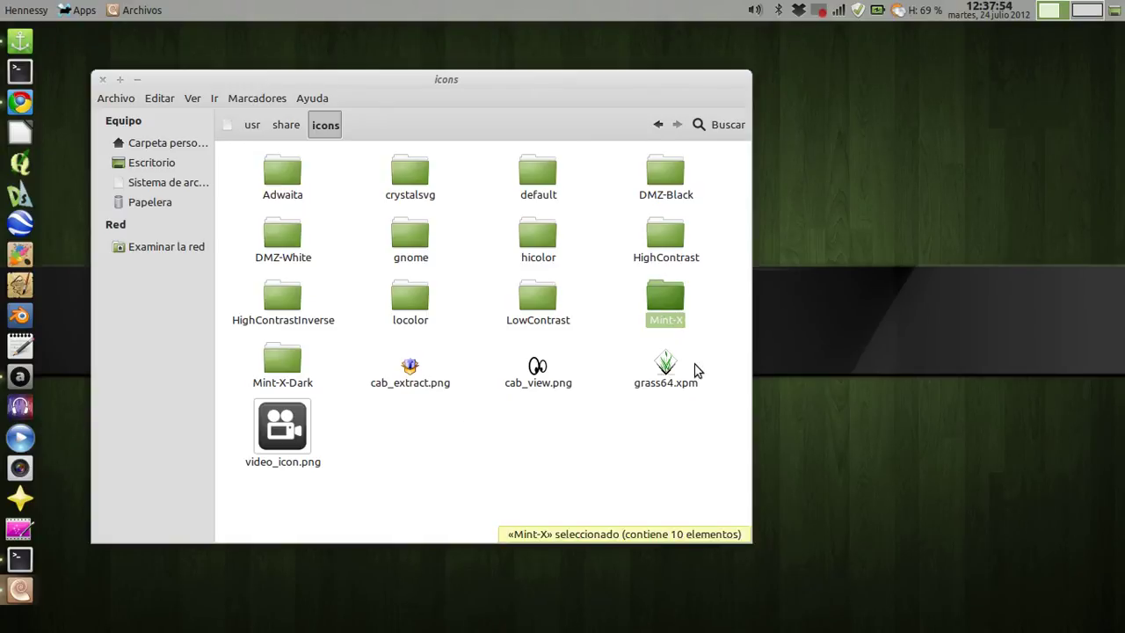
double_click(666, 295)
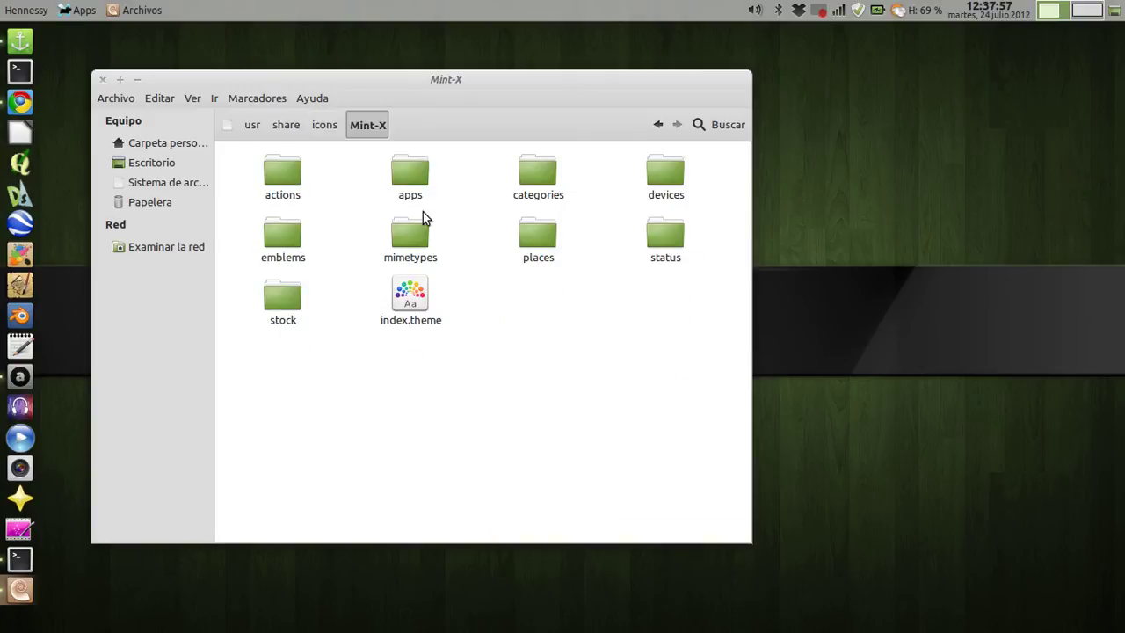
double_click(411, 176)
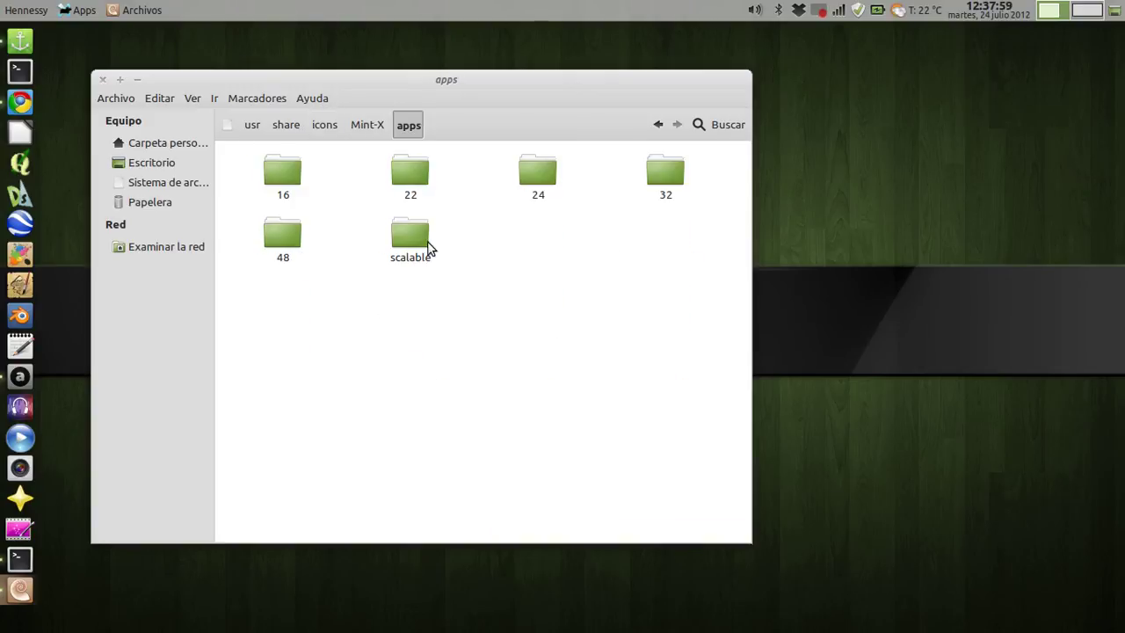
double_click(411, 235)
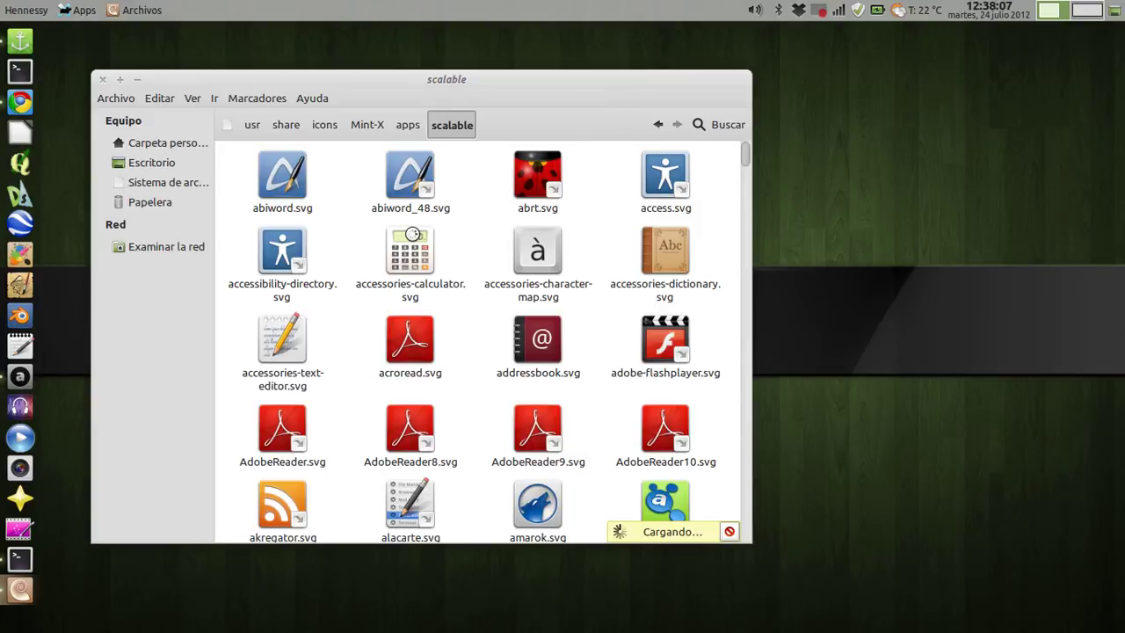
Find the docky.2.svg icon file in the scalable folder and select it.
scroll(427, 308, down, 10)
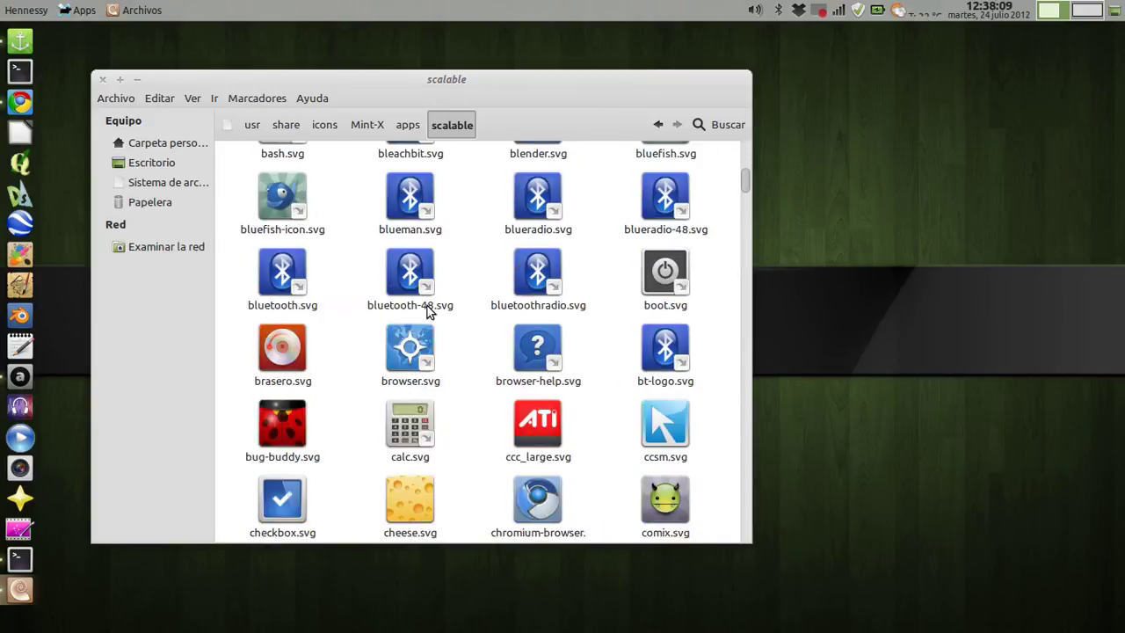
scroll(427, 314, down, 2)
scroll(428, 314, up, 2)
scroll(427, 313, down, 6)
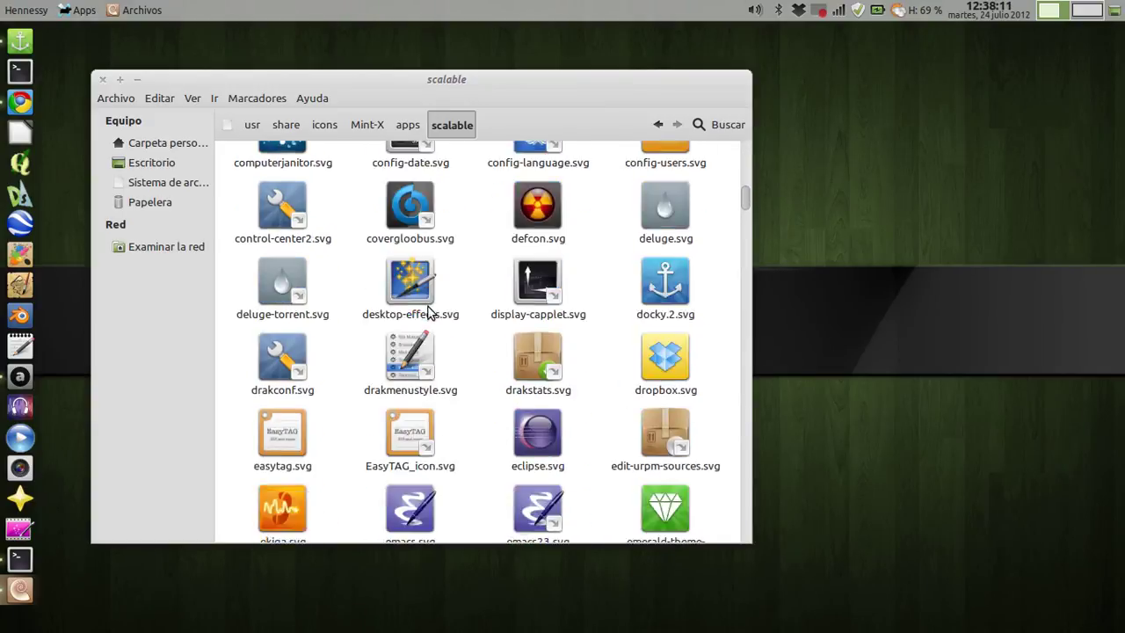
scroll(538, 180, up, 3)
drag(560, 83, 529, 88)
click(645, 296)
ctrl+click(641, 290)
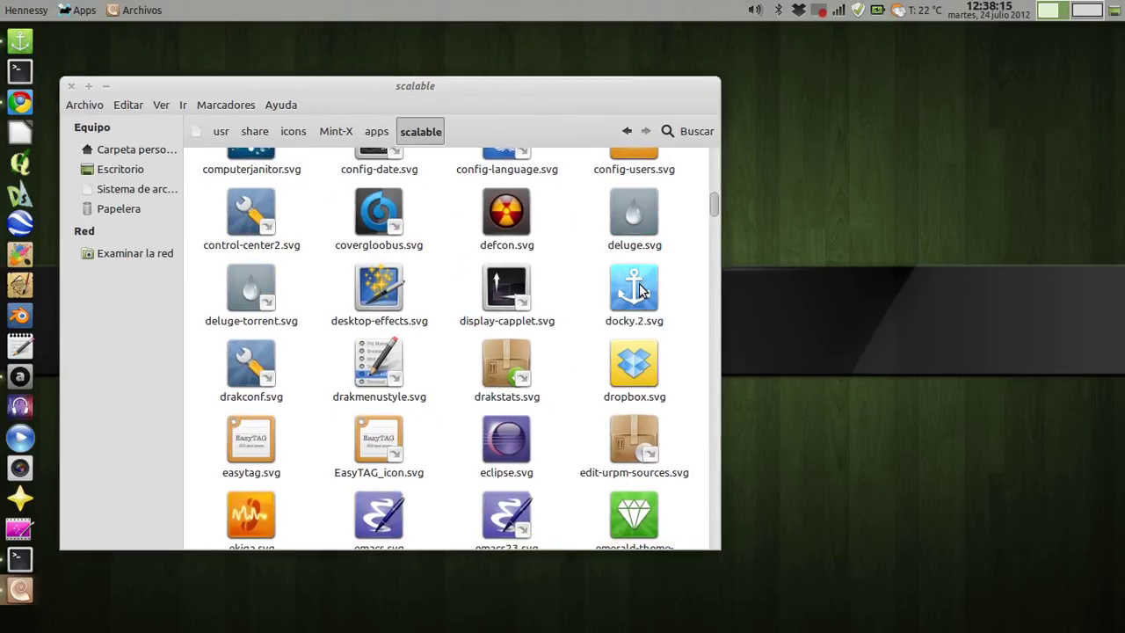
click(641, 290)
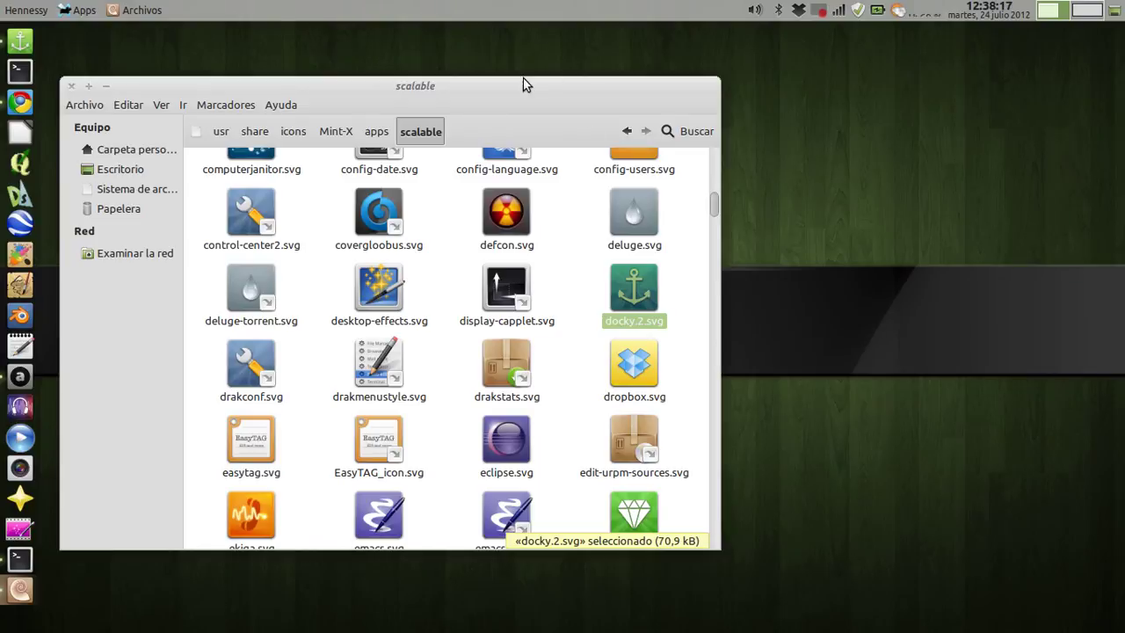
Move the file manager window aside to compare docky.2.svg with the docky.png replacement on the desktop.
drag(527, 80, 504, 87)
ctrl+click(630, 293)
click(626, 292)
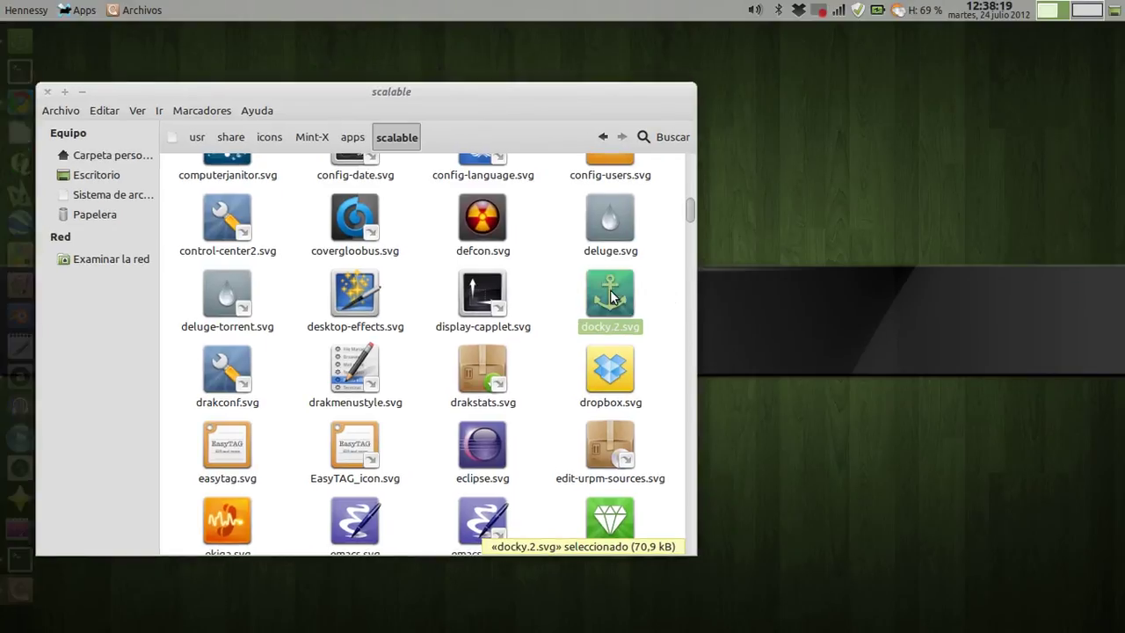
ctrl+click(629, 293)
click(626, 292)
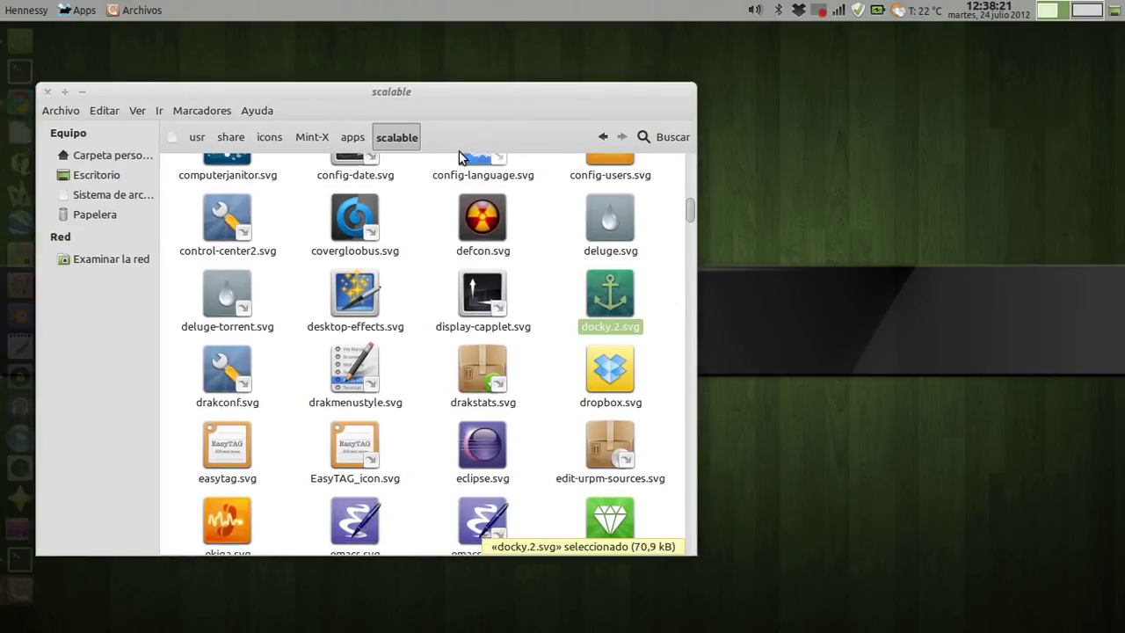
drag(426, 96, 379, 160)
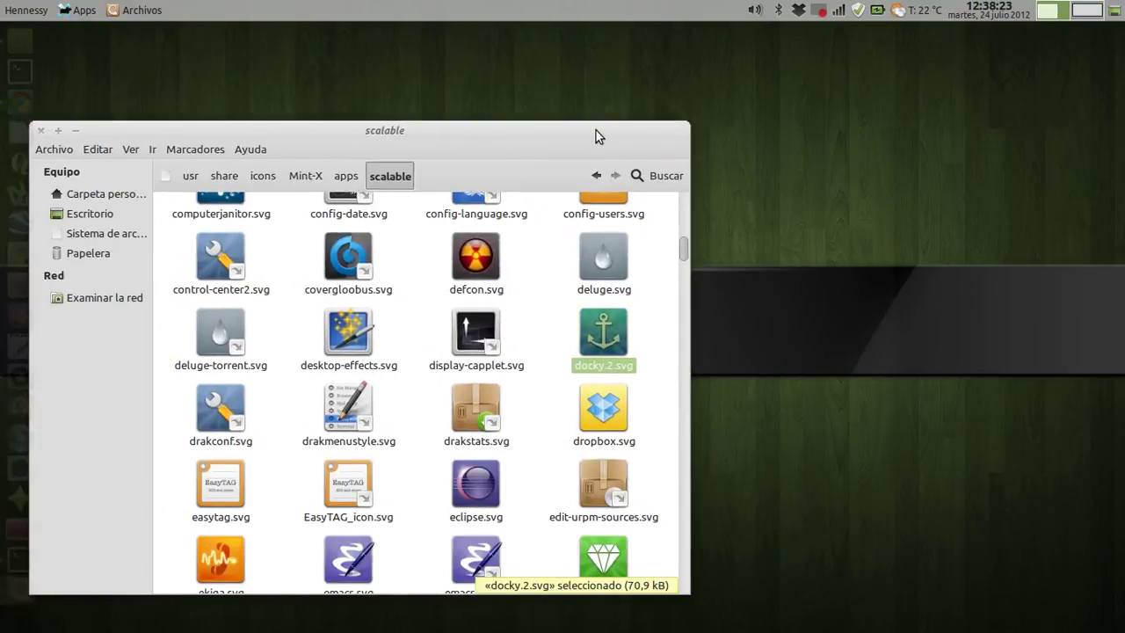
click(658, 138)
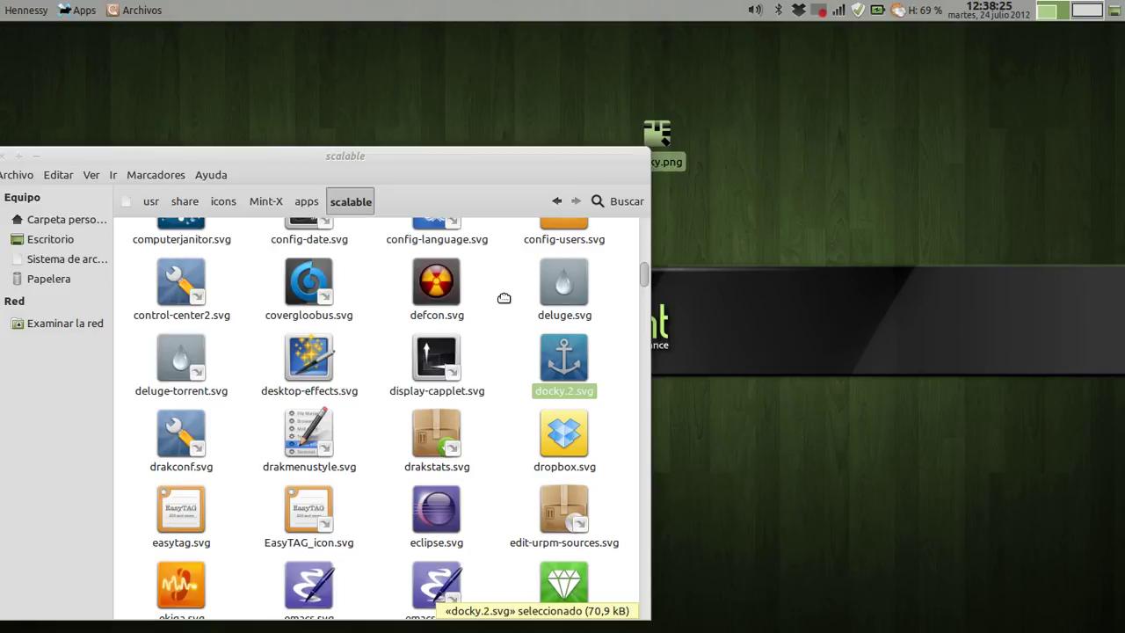
drag(504, 298, 667, 161)
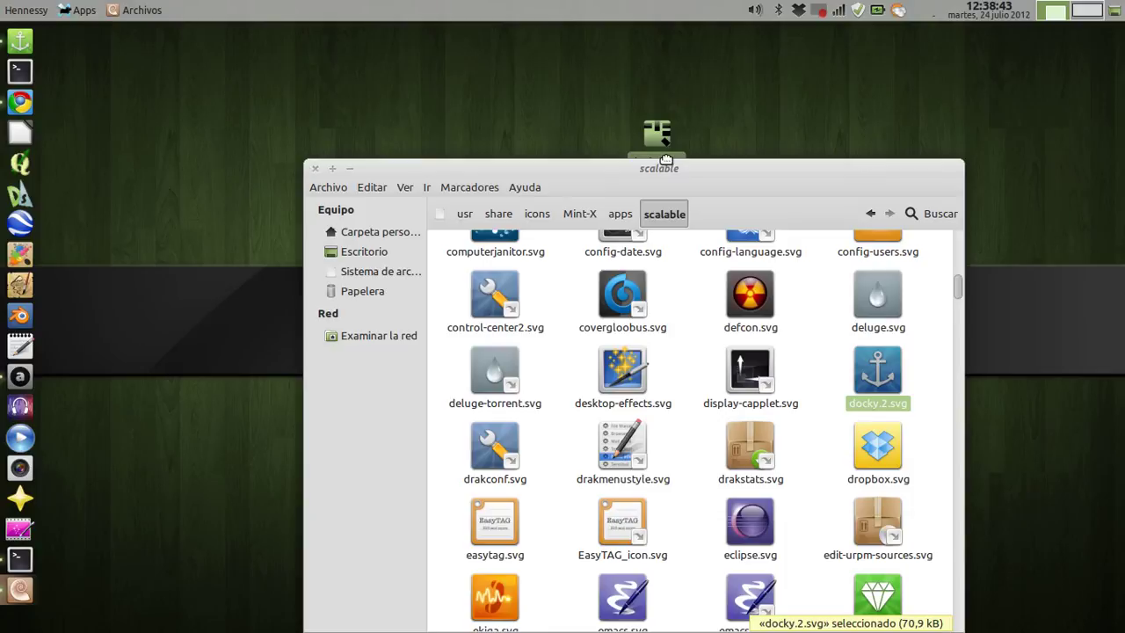
Move the file manager window back over the desktop and remove docky.2.svg from the scalable folder.
drag(667, 161, 574, 161)
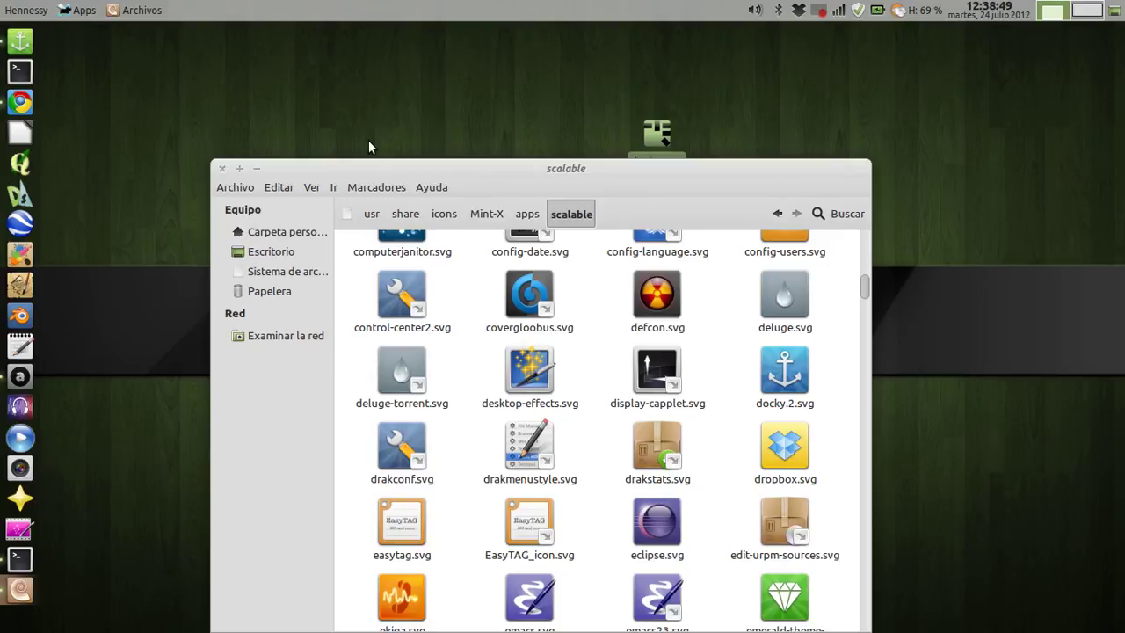
drag(368, 168, 240, 94)
click(653, 294)
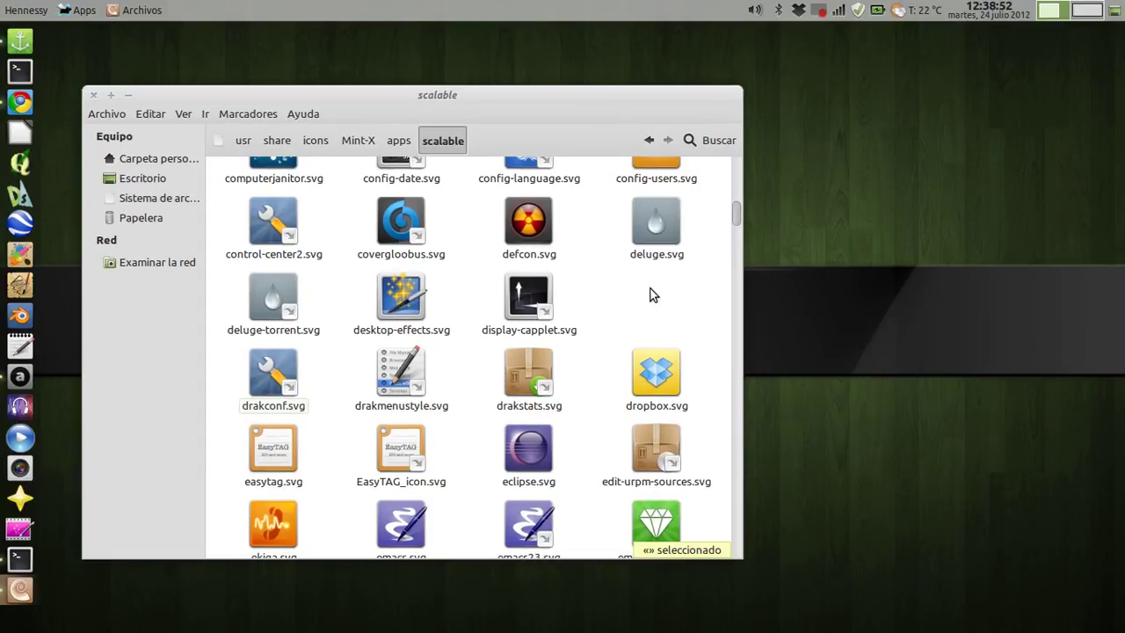
Copy docky.png from the desktop into the Mint-X scalable icons folder and close the file manager window.
drag(652, 295, 675, 167)
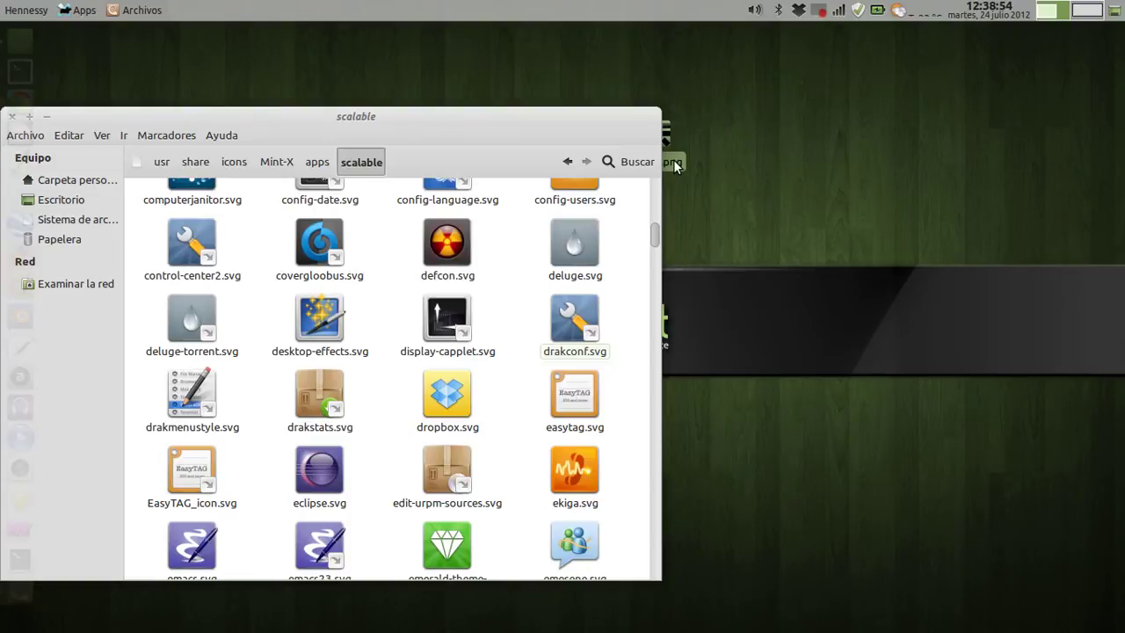
drag(675, 167, 499, 391)
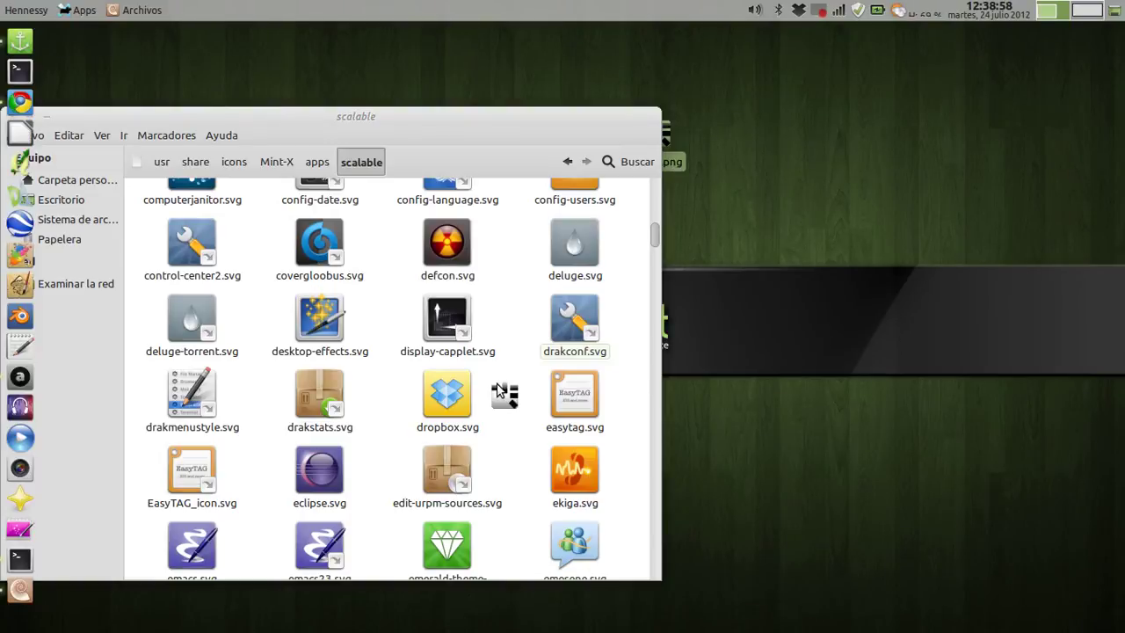
drag(498, 385, 491, 265)
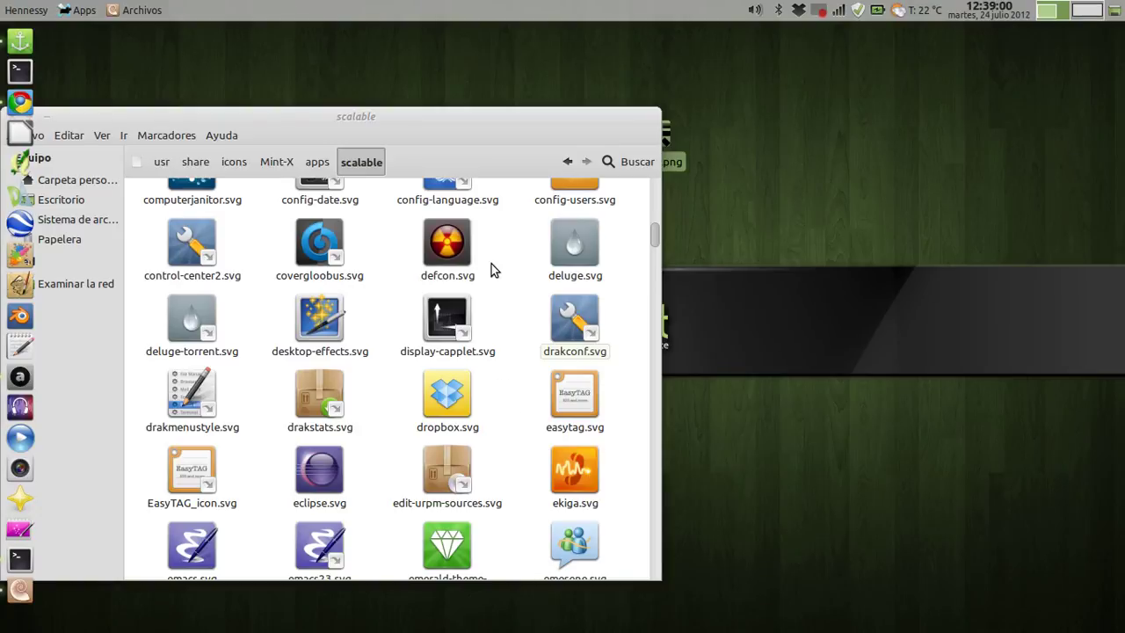
scroll(466, 400, down, 1)
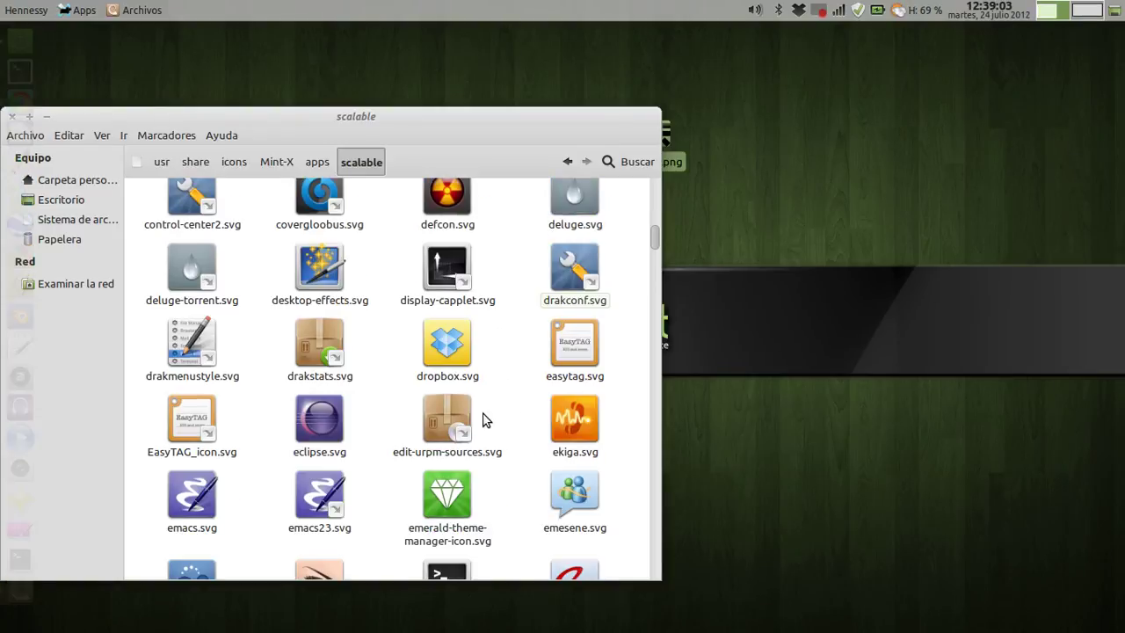
scroll(482, 421, up, 3)
drag(433, 119, 338, 76)
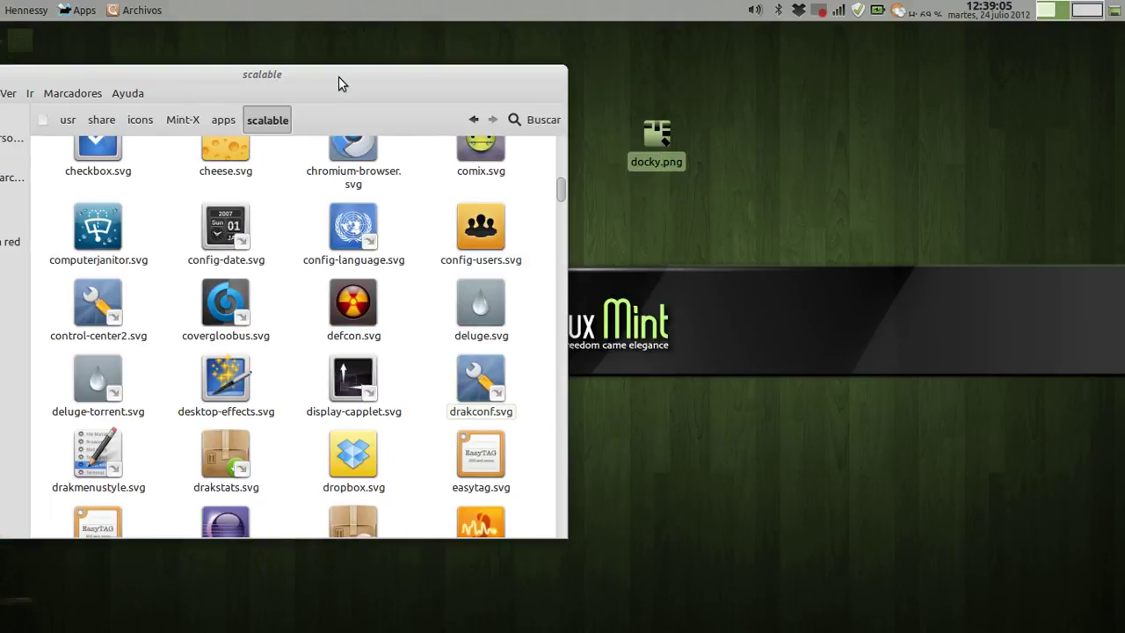
drag(657, 137, 378, 306)
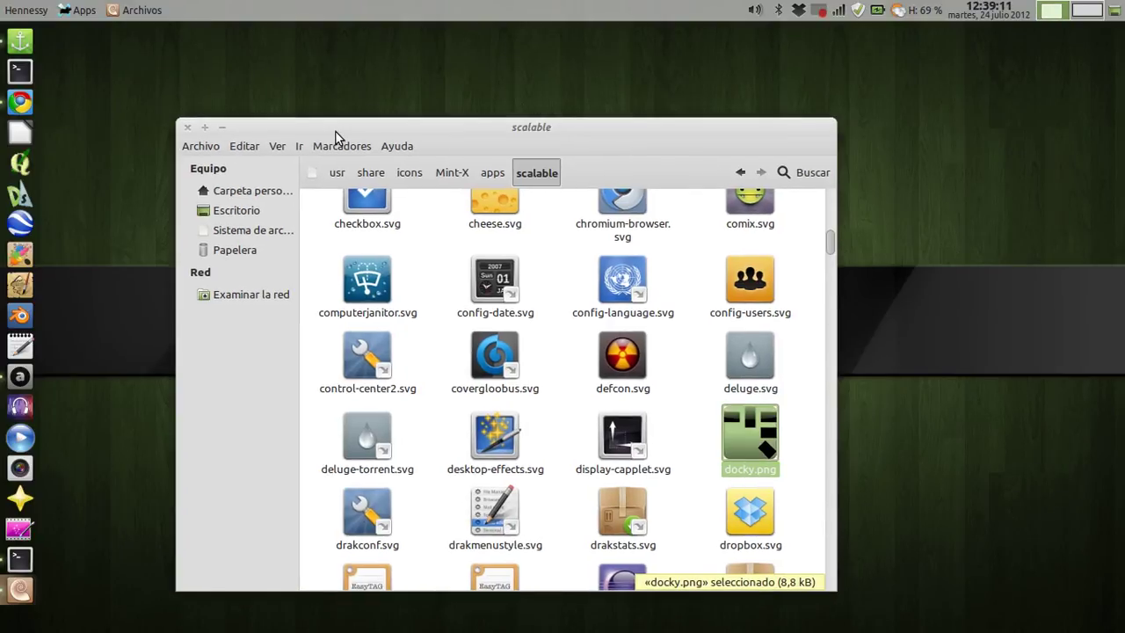
click(188, 130)
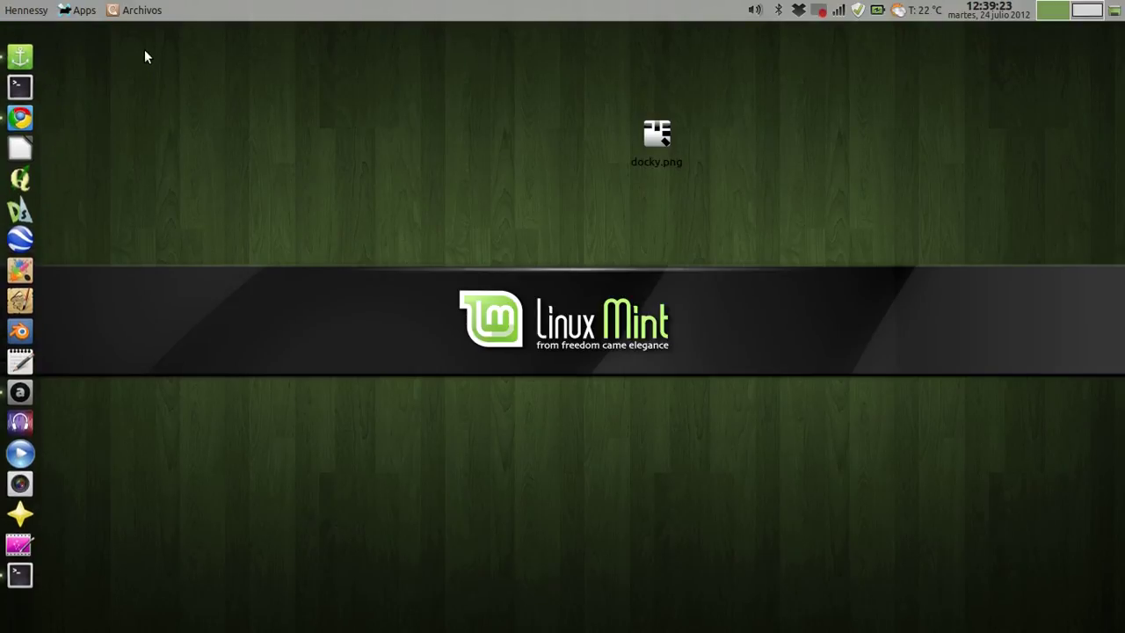
Launch the configuration editor (Editor de configuración) from the installed system applications.
click(77, 12)
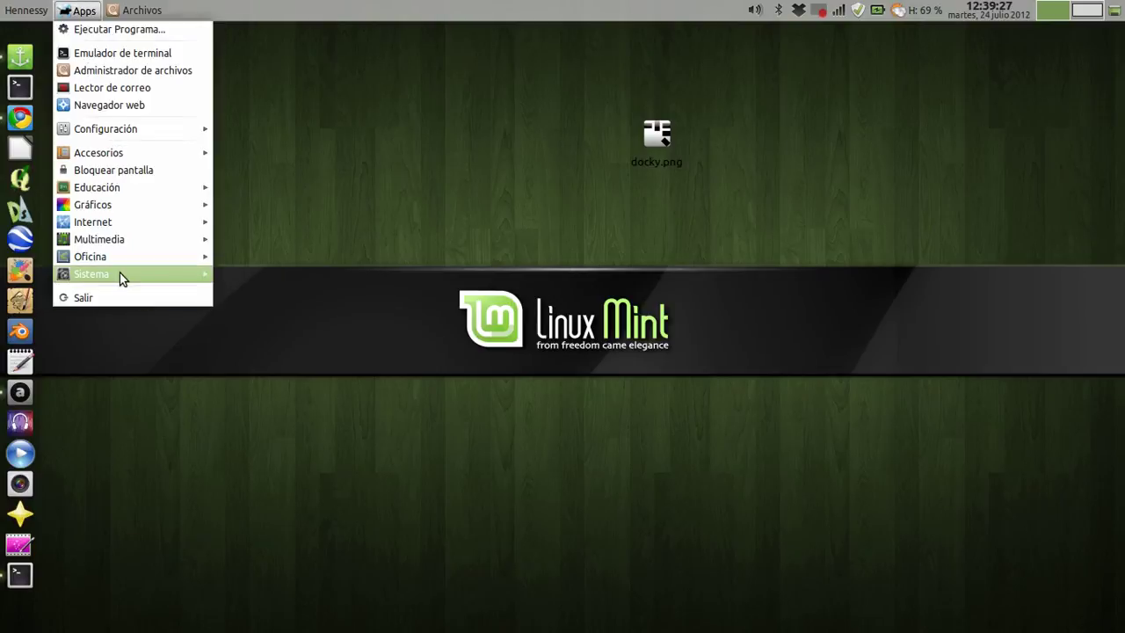
mouse_move(118, 272)
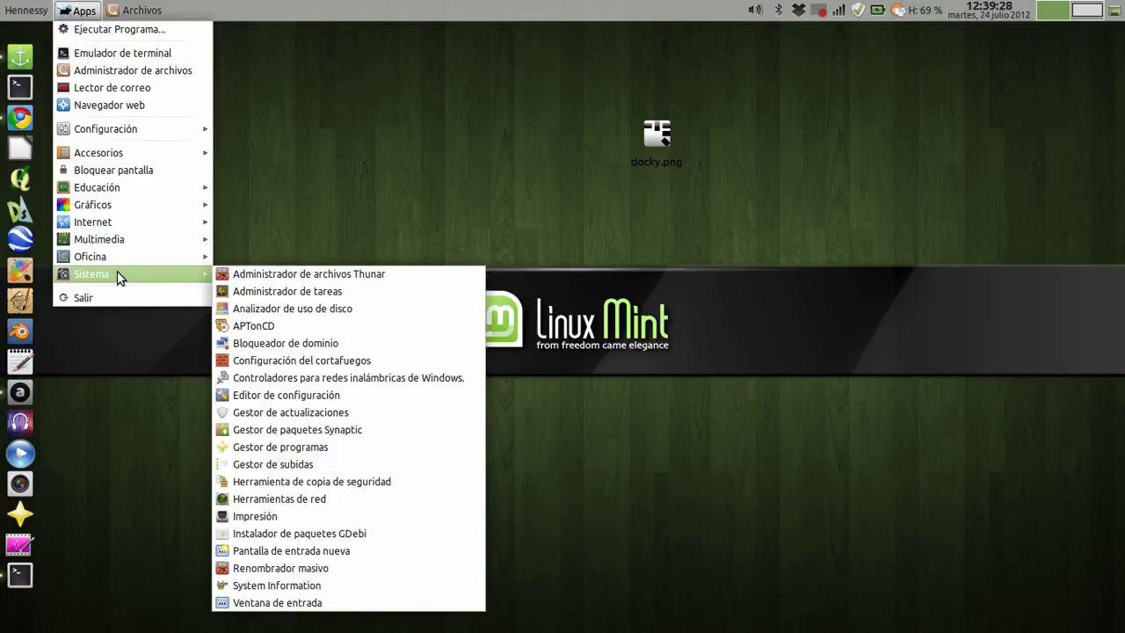
click(284, 412)
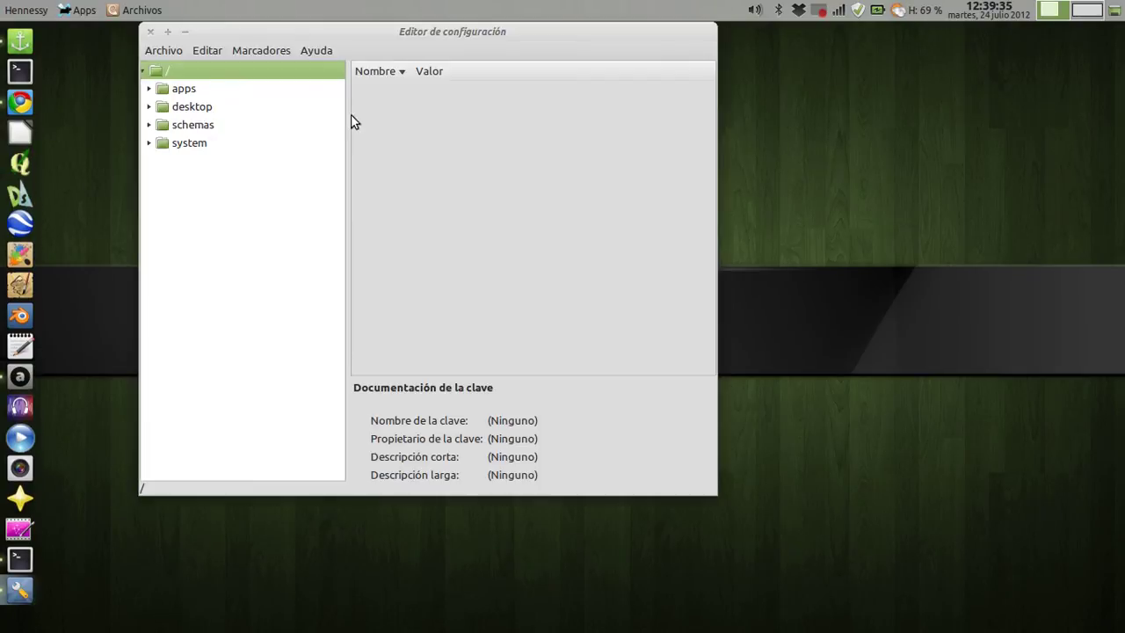
Browse to the keys in /apps/docky-2/Docky/Items/DockyItem and move the editor window away from the dock.
click(148, 90)
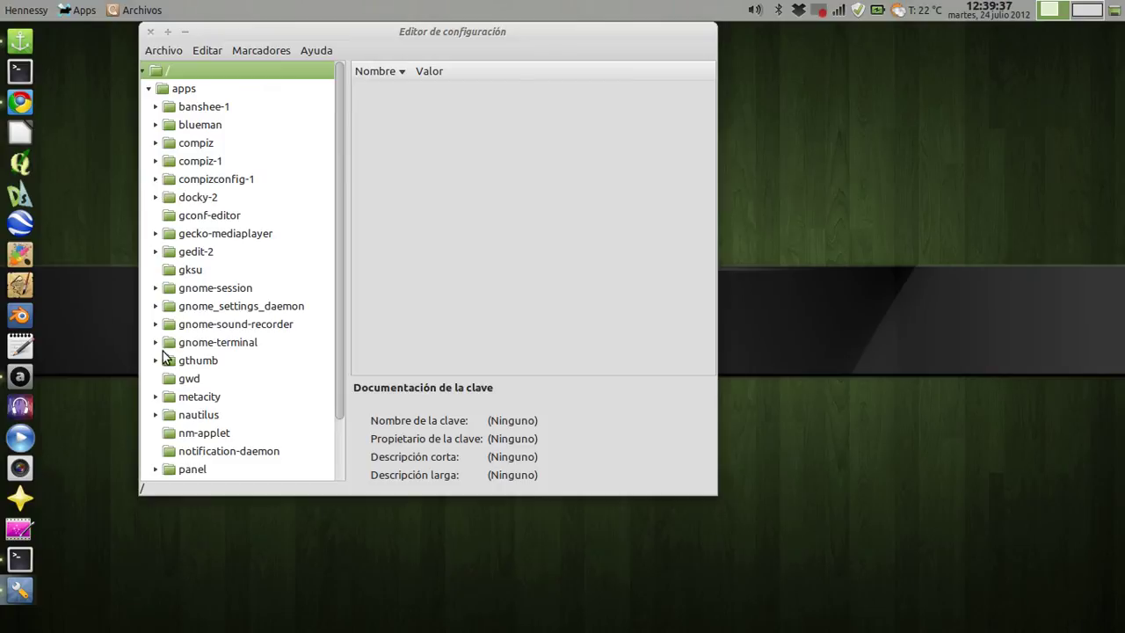
click(158, 199)
click(162, 252)
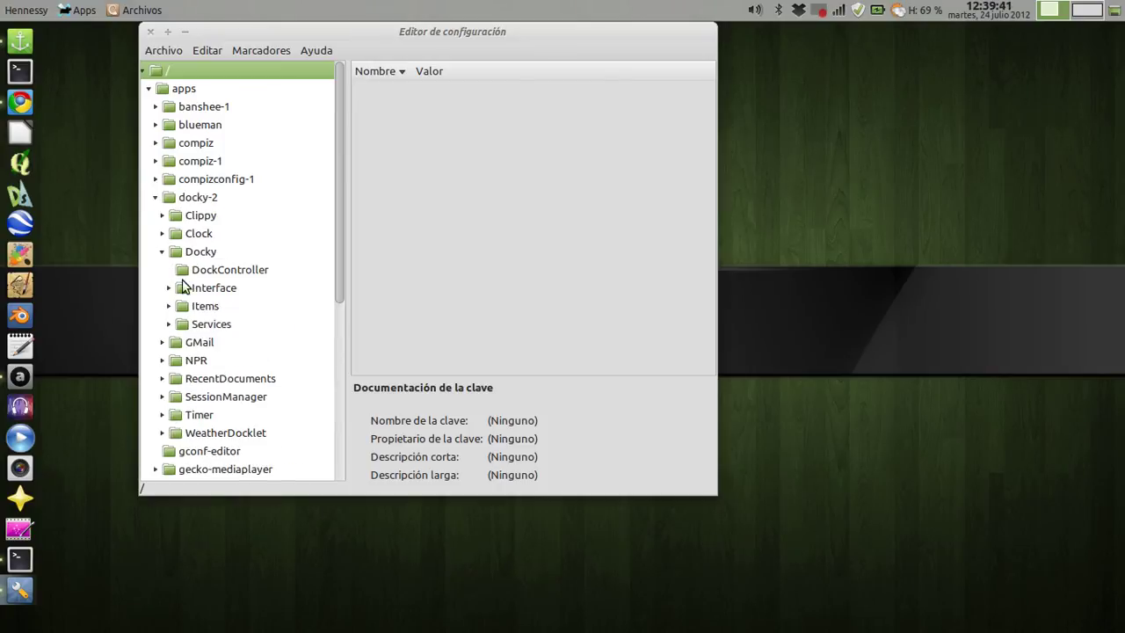
click(171, 308)
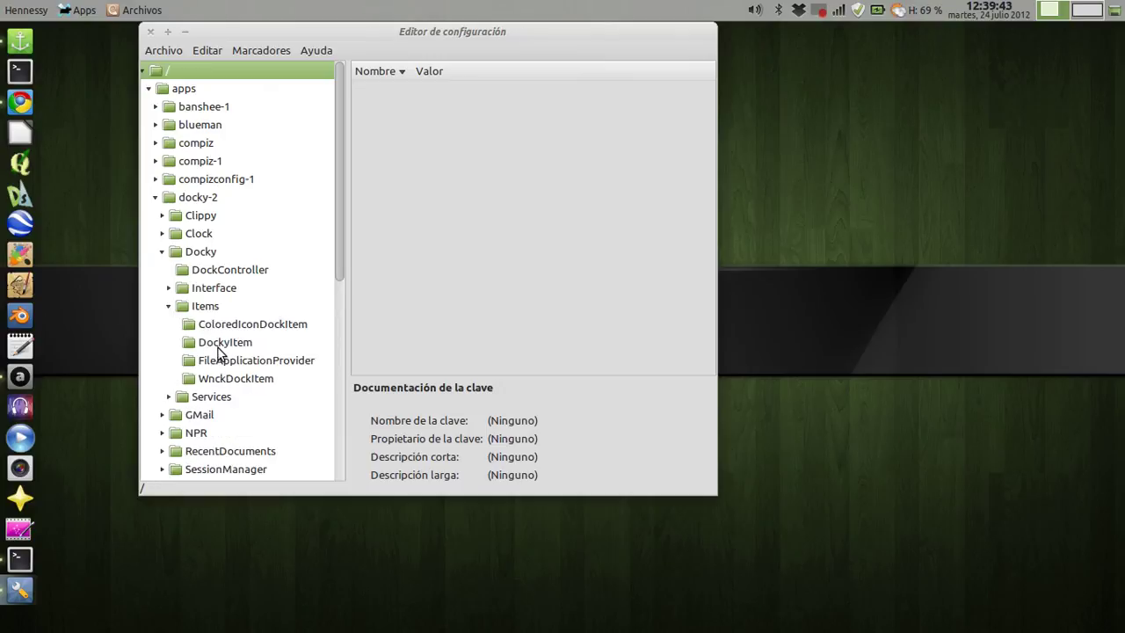
click(219, 345)
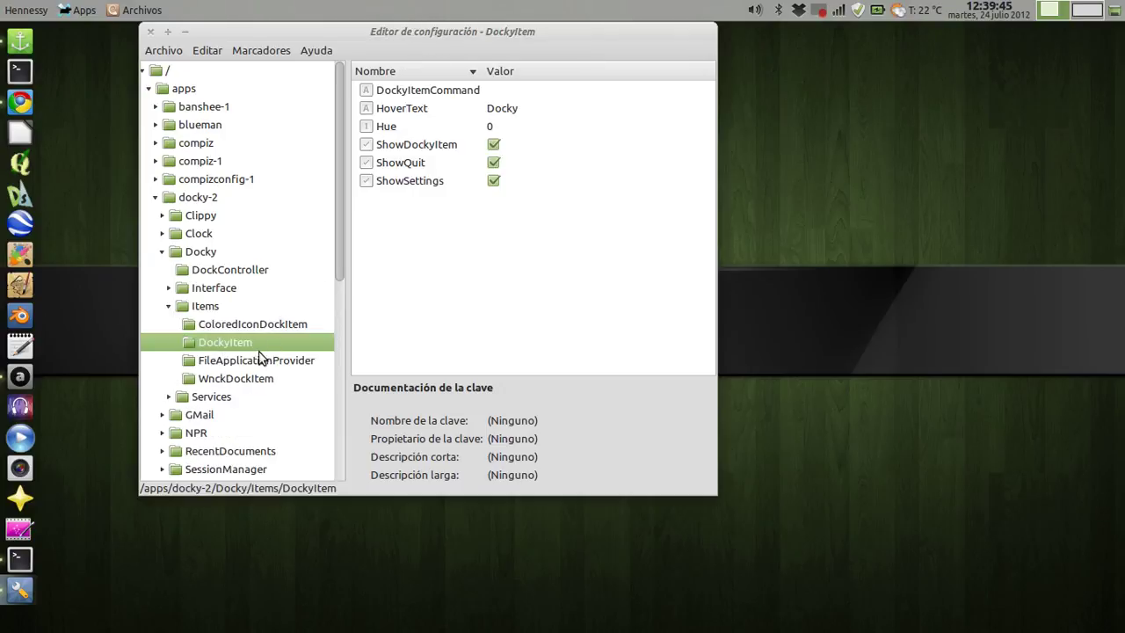
drag(385, 51, 414, 107)
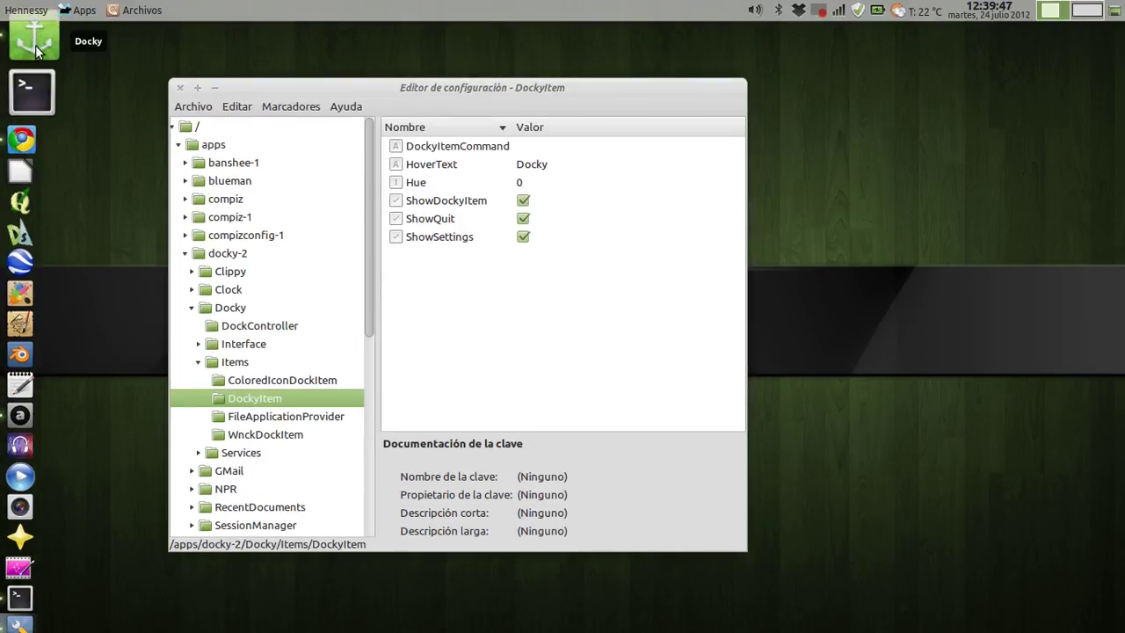
Set the DockyItemCommand value to the path of the user's own home folder under /home/.
click(547, 147)
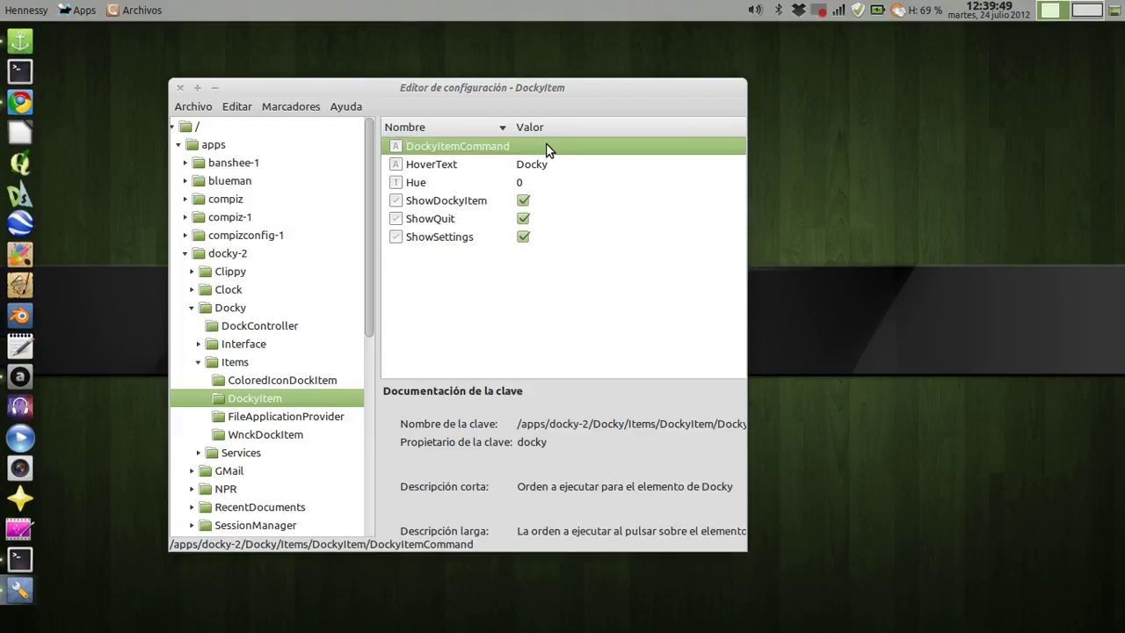
click(558, 146)
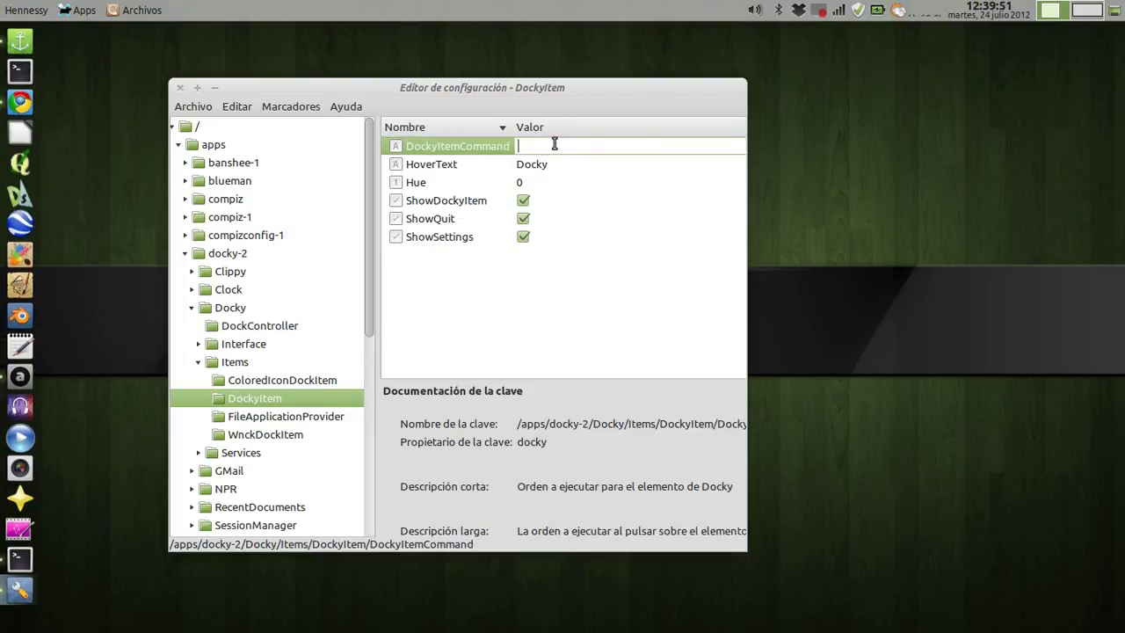
text(/hen)
key(BackSpace)
key(BackSpace)
text(ome/hennessy/)
Set the HoverText value of the Docky item to "Carpeta personal".
click(554, 163)
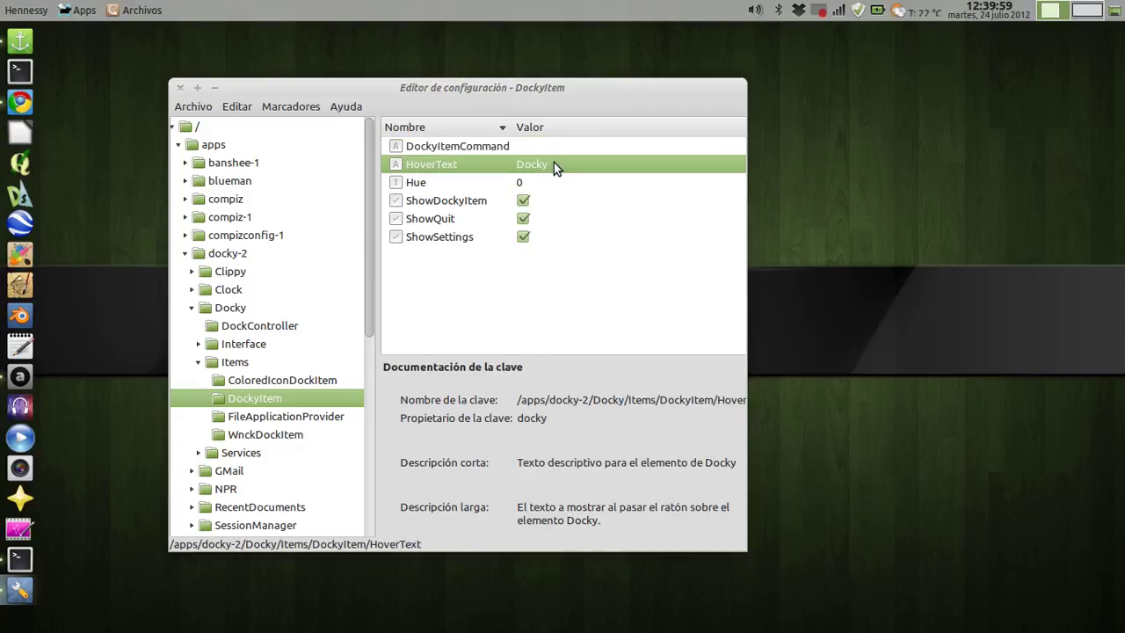
click(554, 163)
click(553, 165)
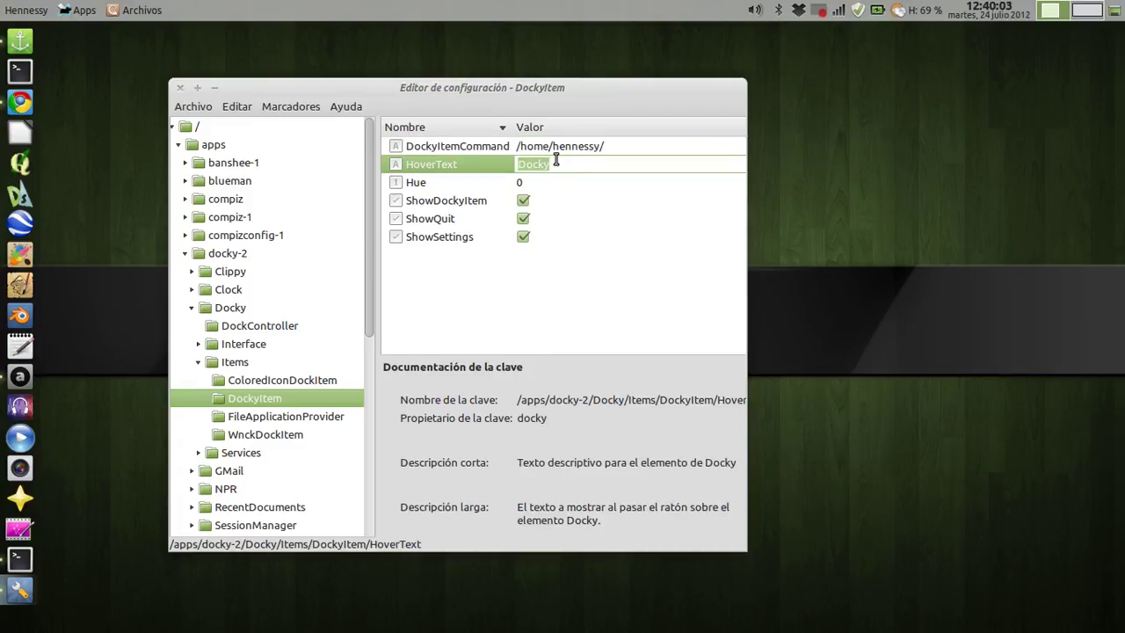
text(Carpeta personal)
click(452, 186)
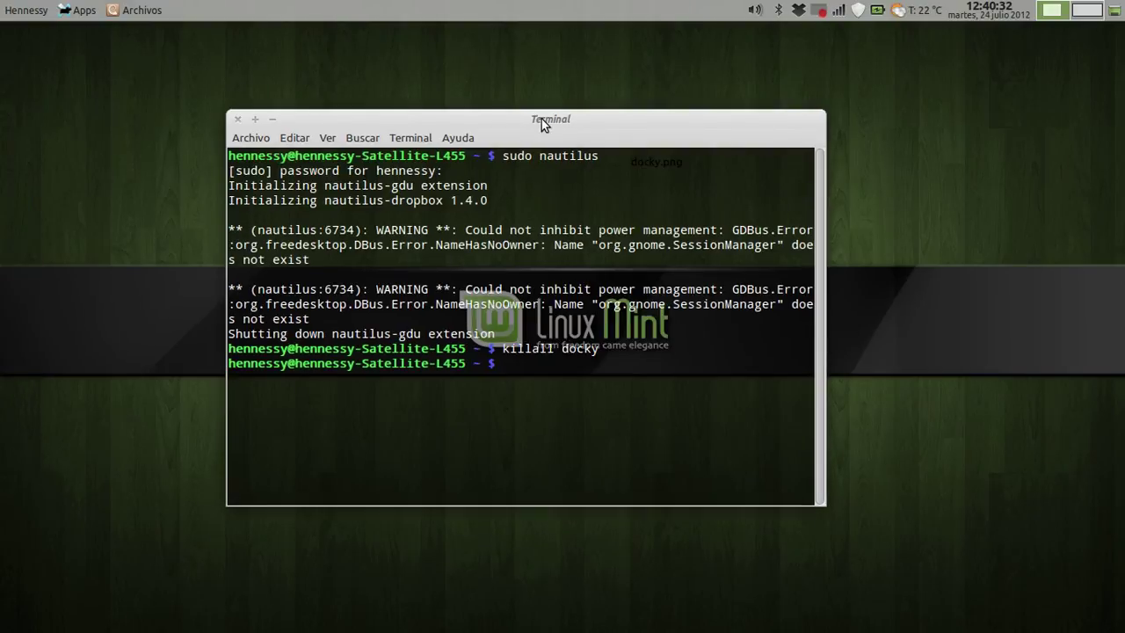
Close the Terminal window and open the home folder in the file manager.
click(542, 118)
key(alt+F4)
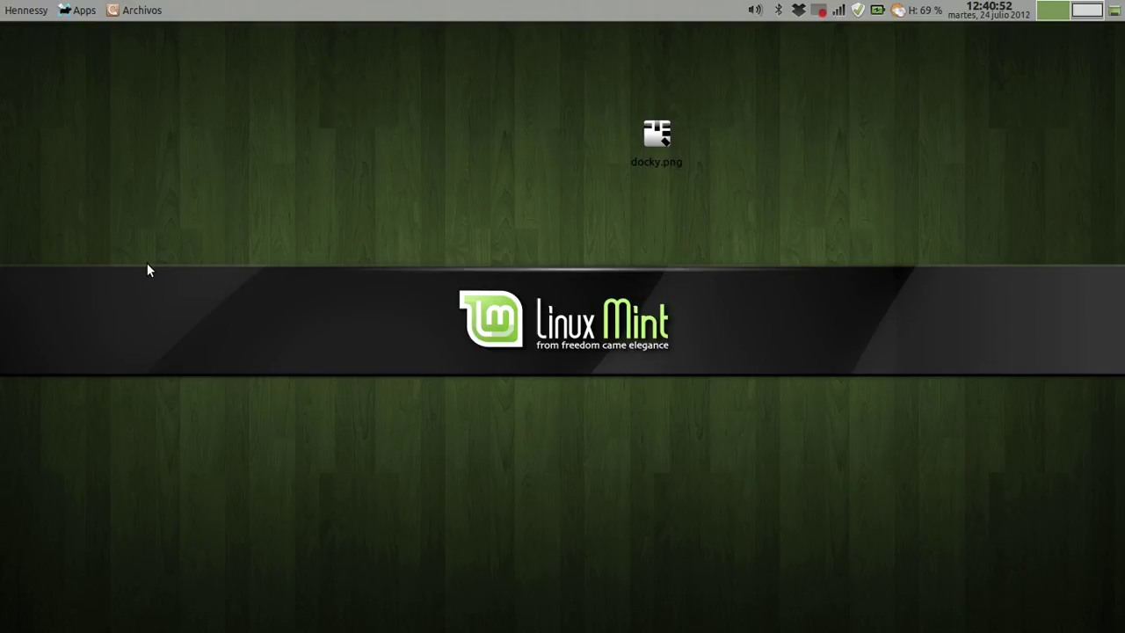
mouse_move(70, 90)
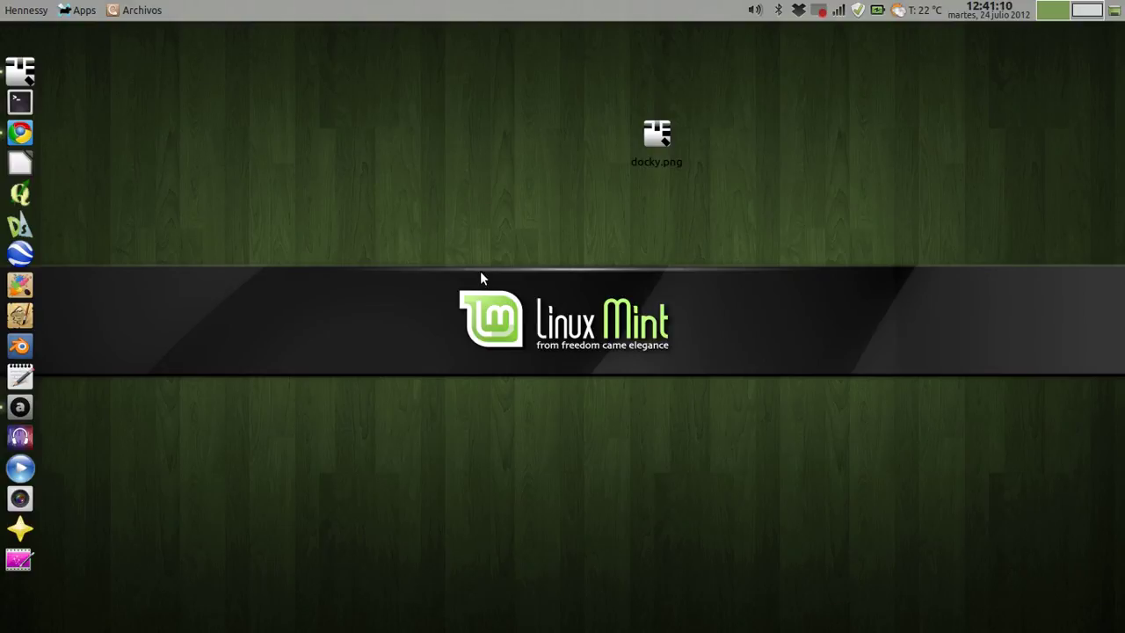
key(super+e)
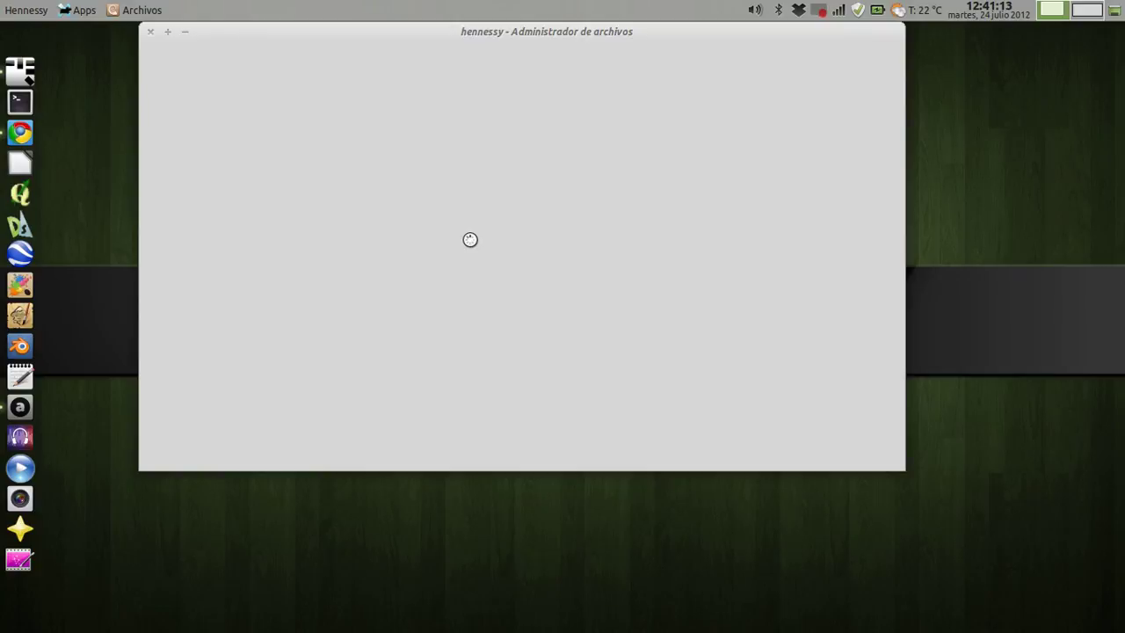